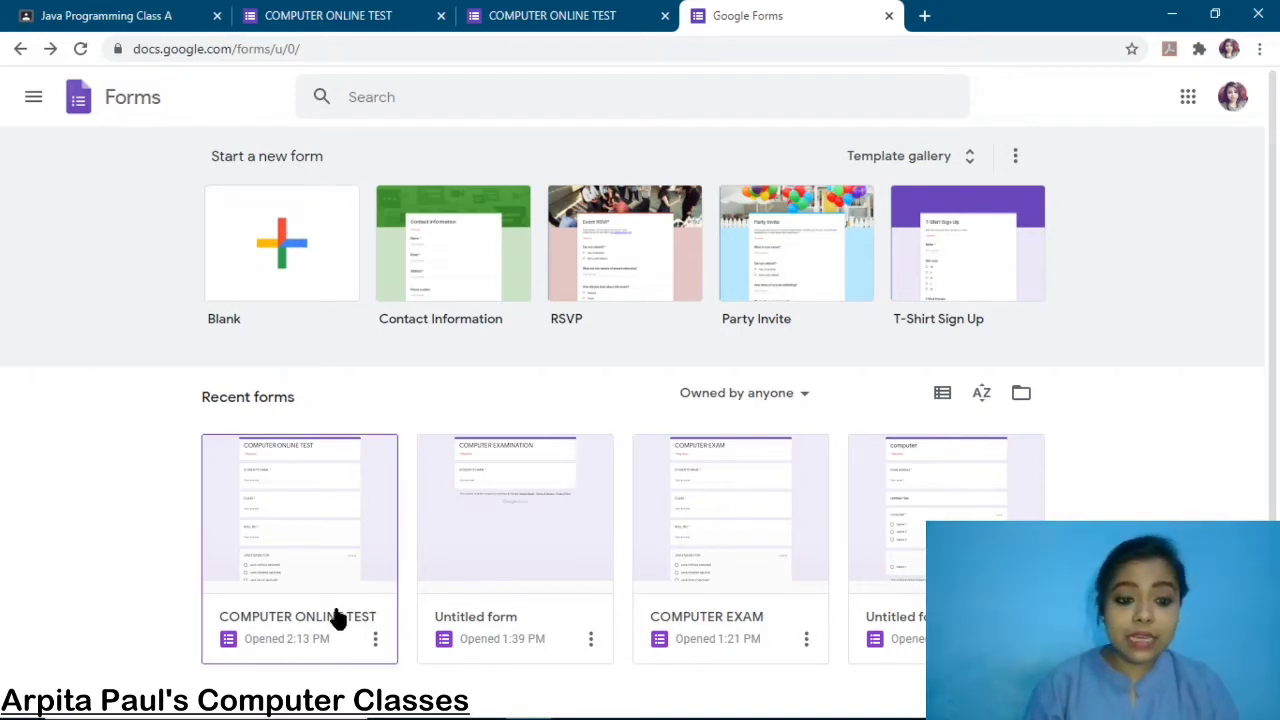
Open the COMPUTER ONLINE TEST form from the Recent forms list.
left_click(306, 623)
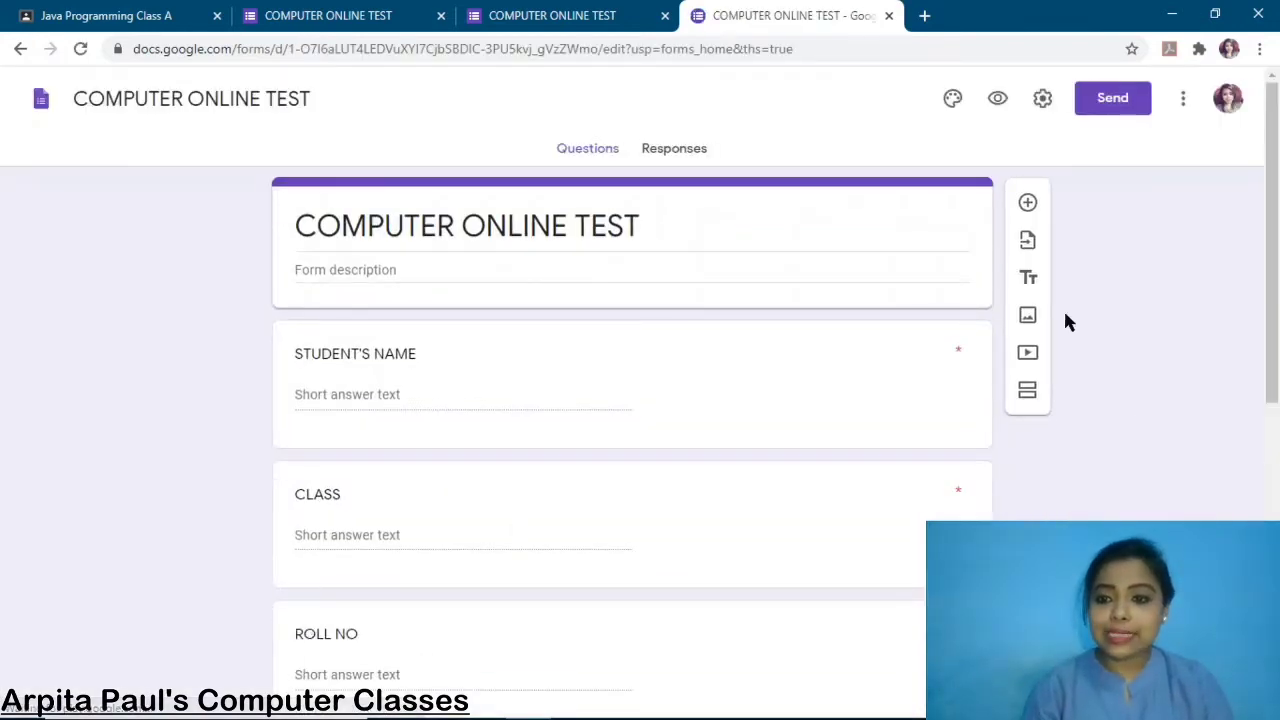
Search the add-ons marketplace for 'TiMIFY' and open the Timify.me add-on's page.
scroll(1091, 330, "down", 7)
scroll(1091, 330, "up", 7)
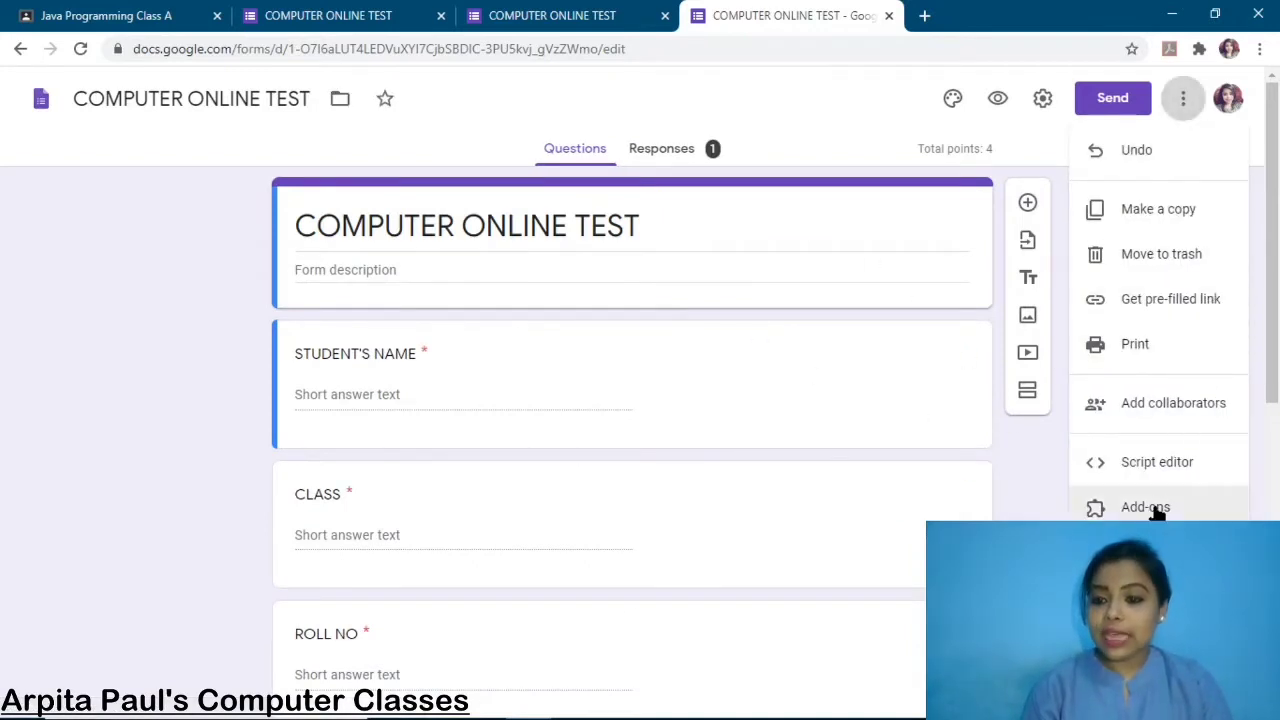
left_click(1145, 507)
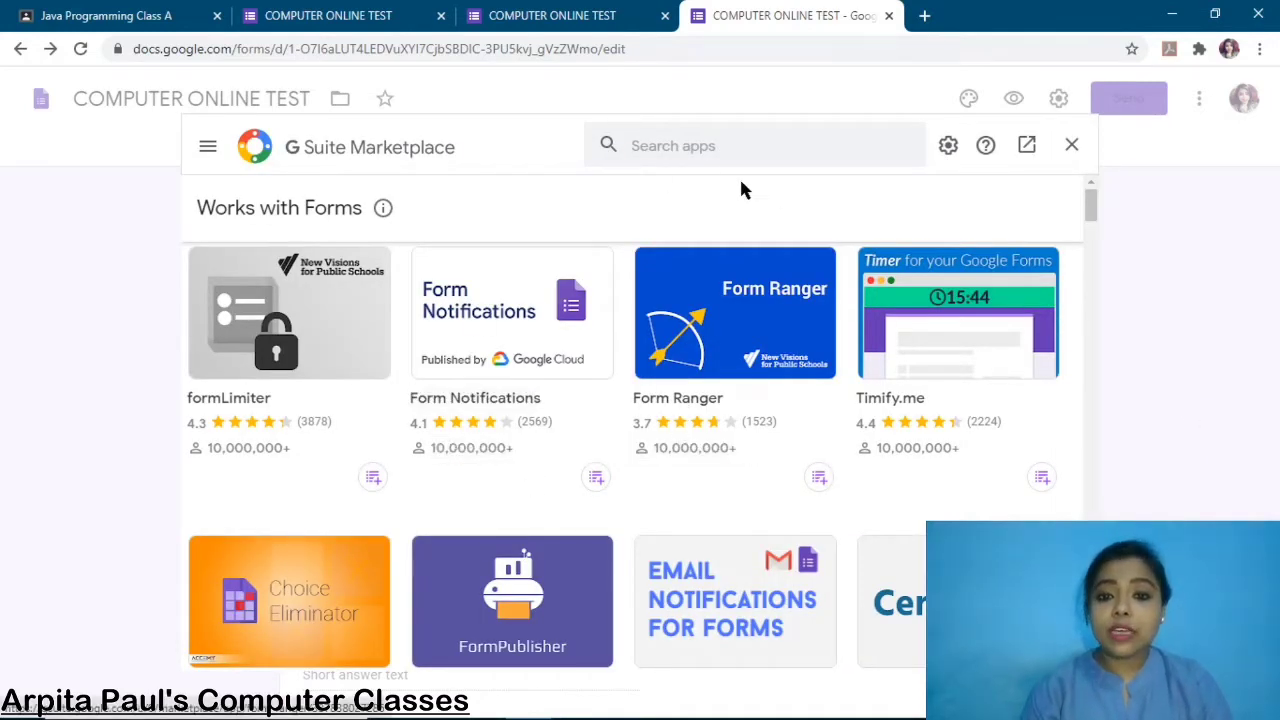
left_click(691, 147)
type("Ti")
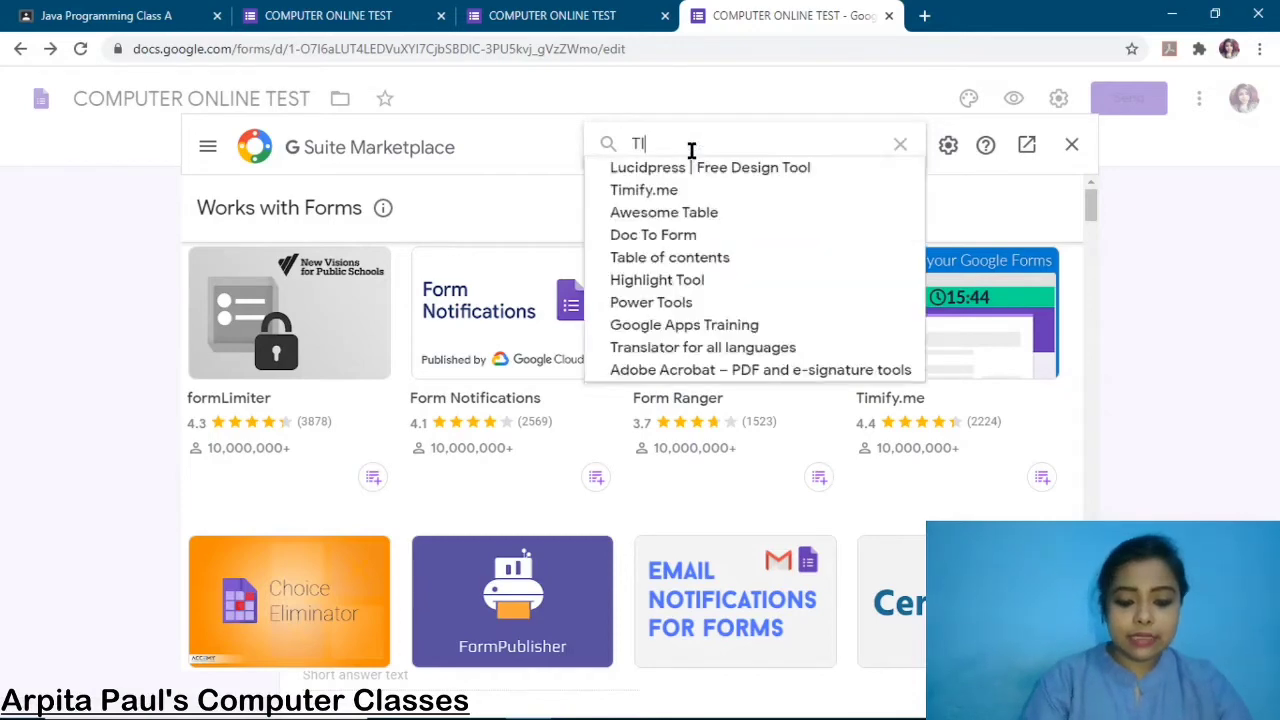
type("MIFY")
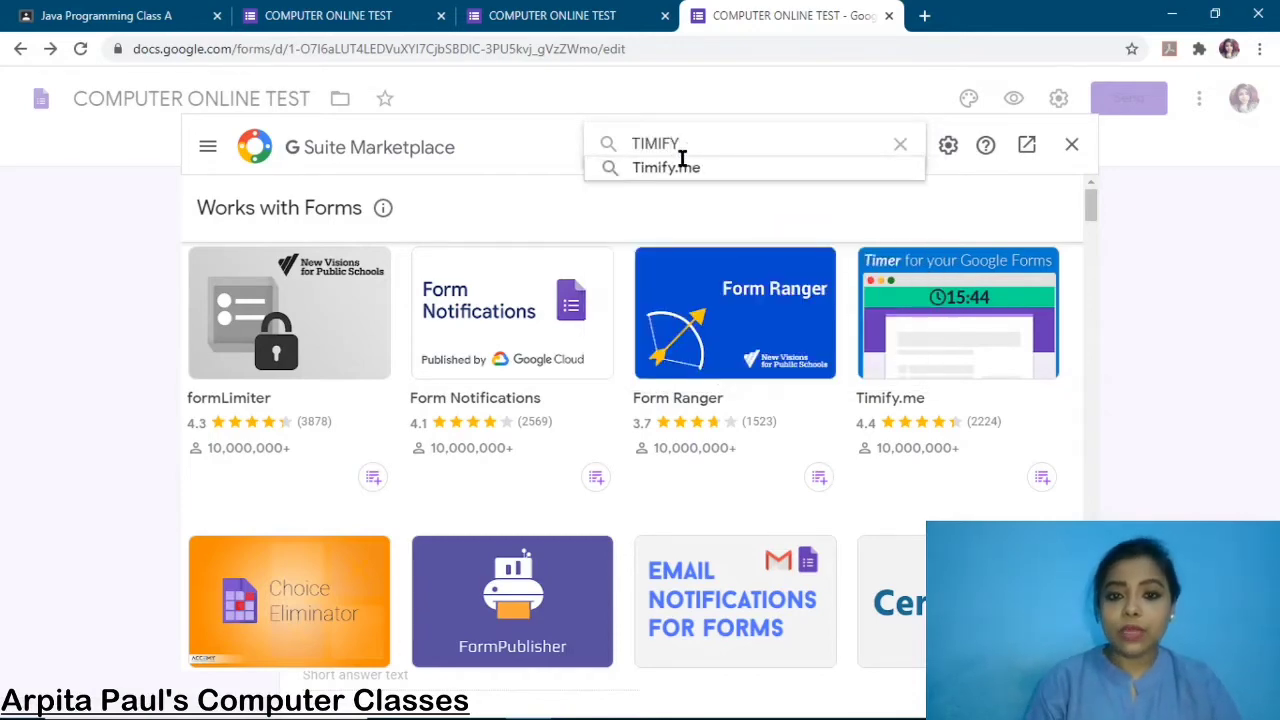
left_click(673, 167)
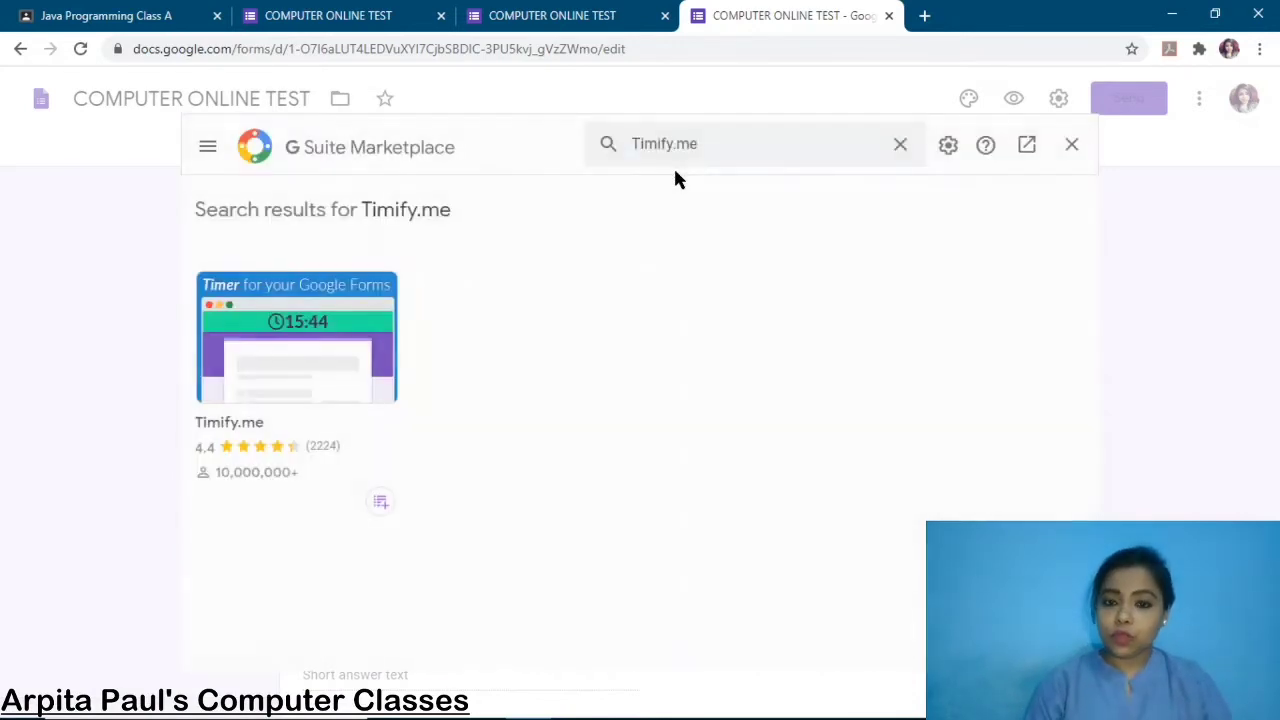
left_click(300, 343)
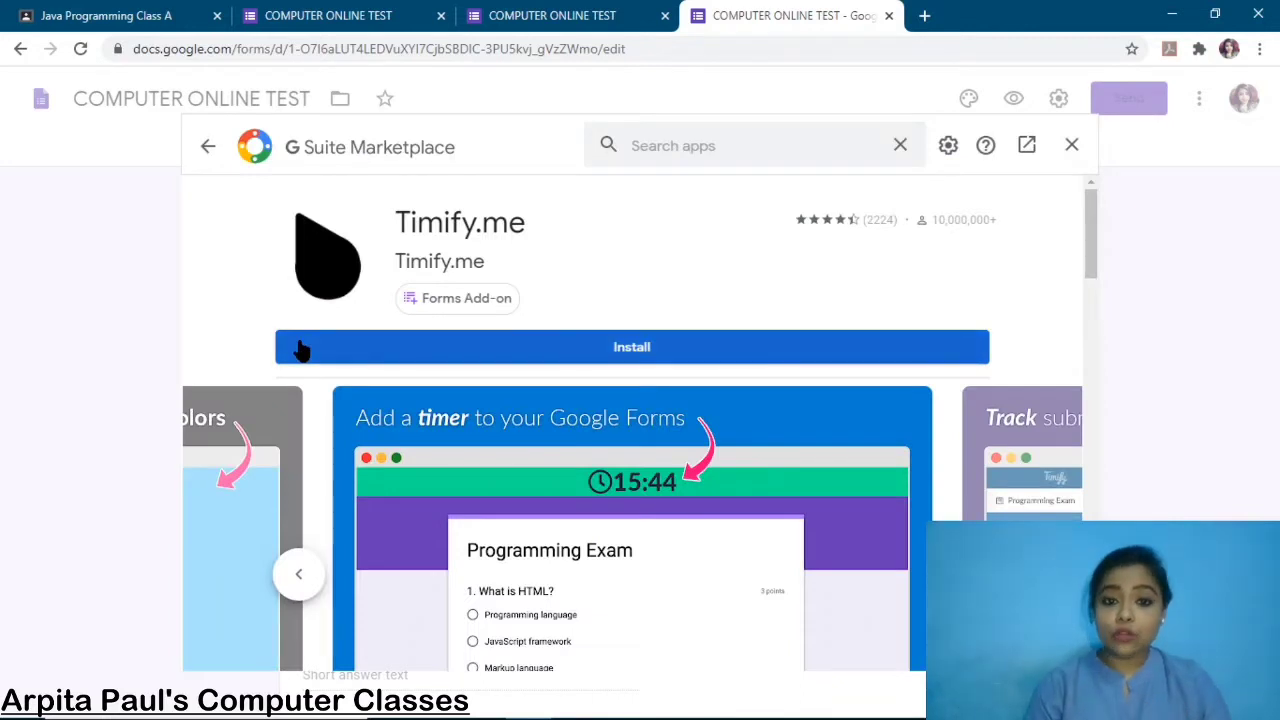
Install Timify.me, sign in with the Google account and allow its requested access.
left_click(639, 356)
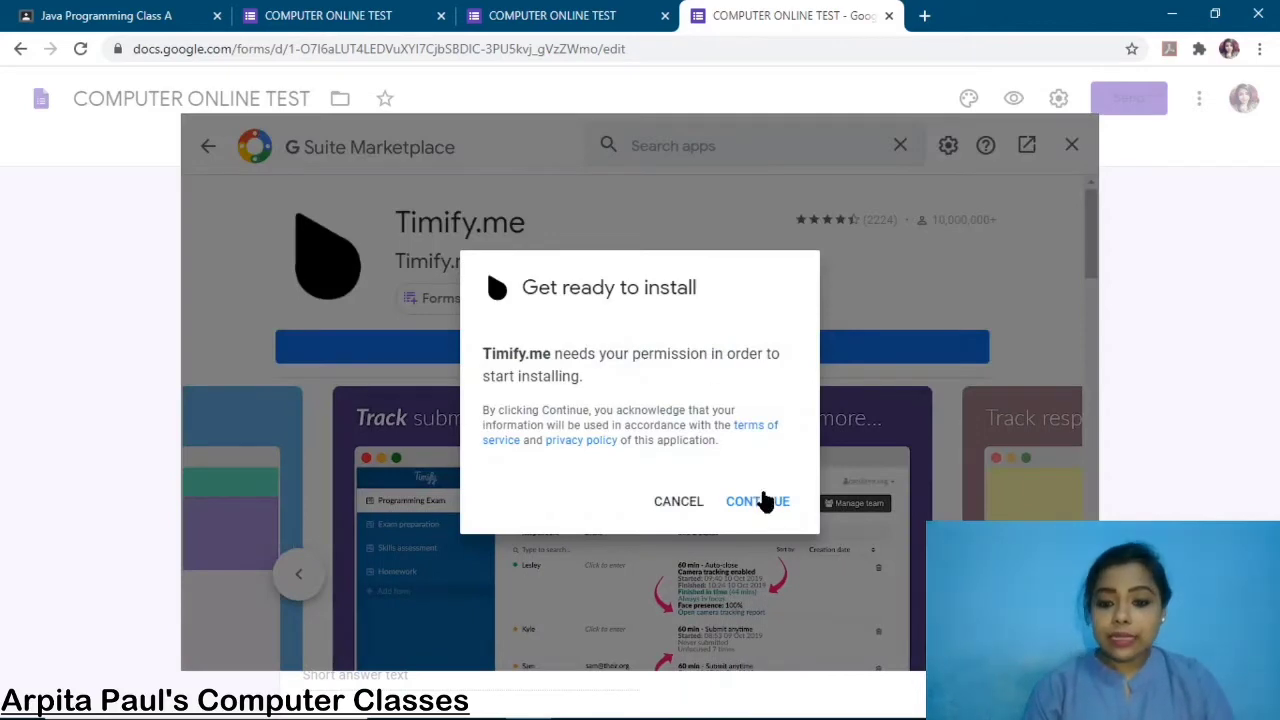
left_click(765, 502)
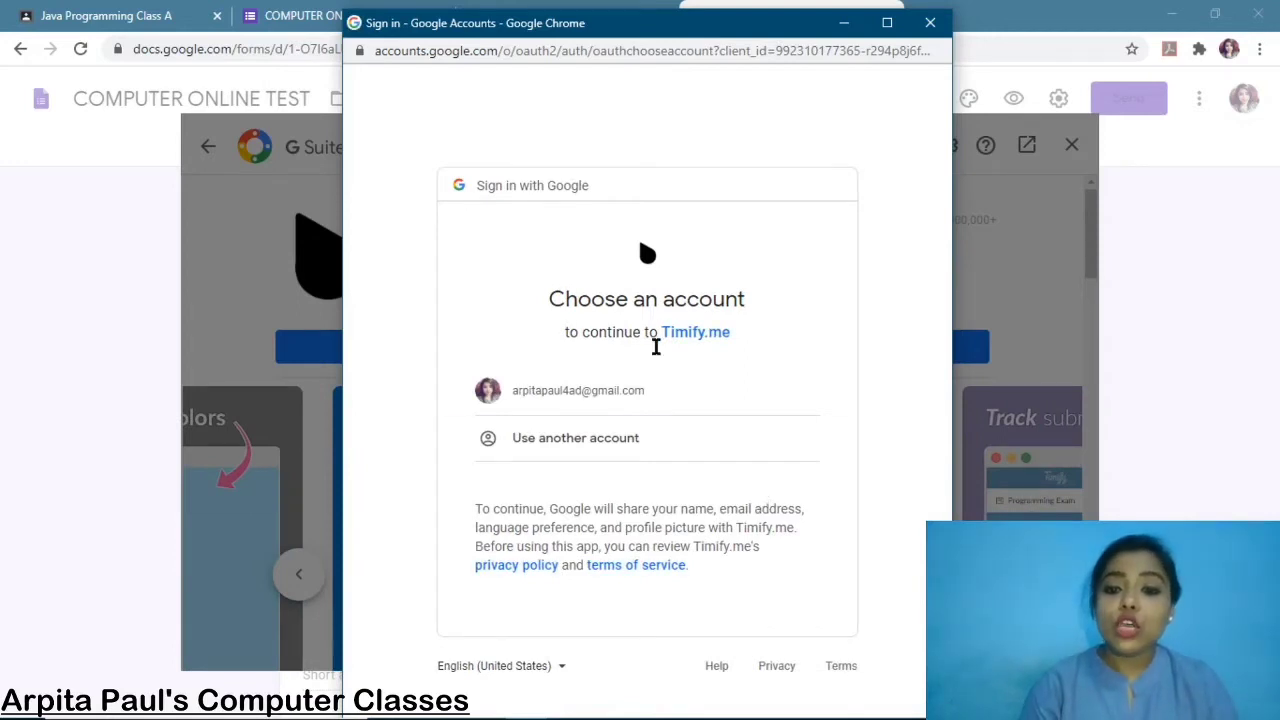
left_click(557, 397)
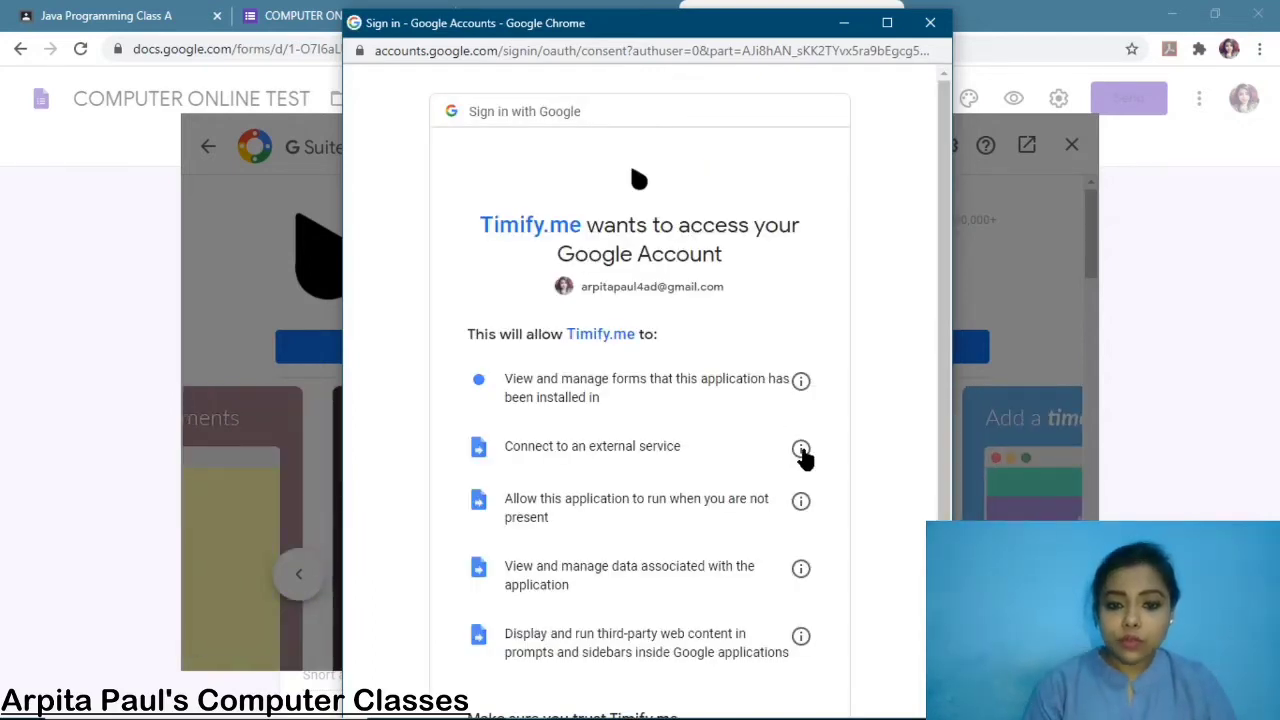
scroll(802, 452, "down", 3)
left_click(768, 606)
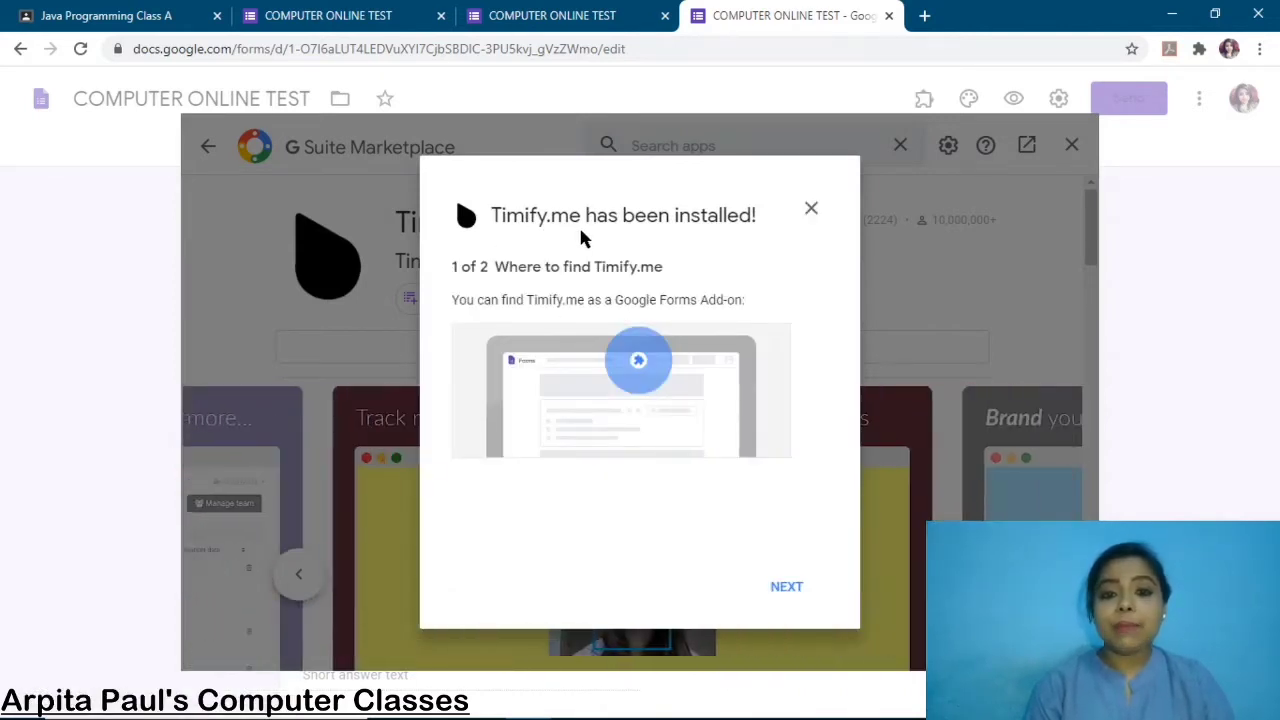
Advance the install guide to step 2 and launch Timify.me's additional account setup.
left_click(787, 588)
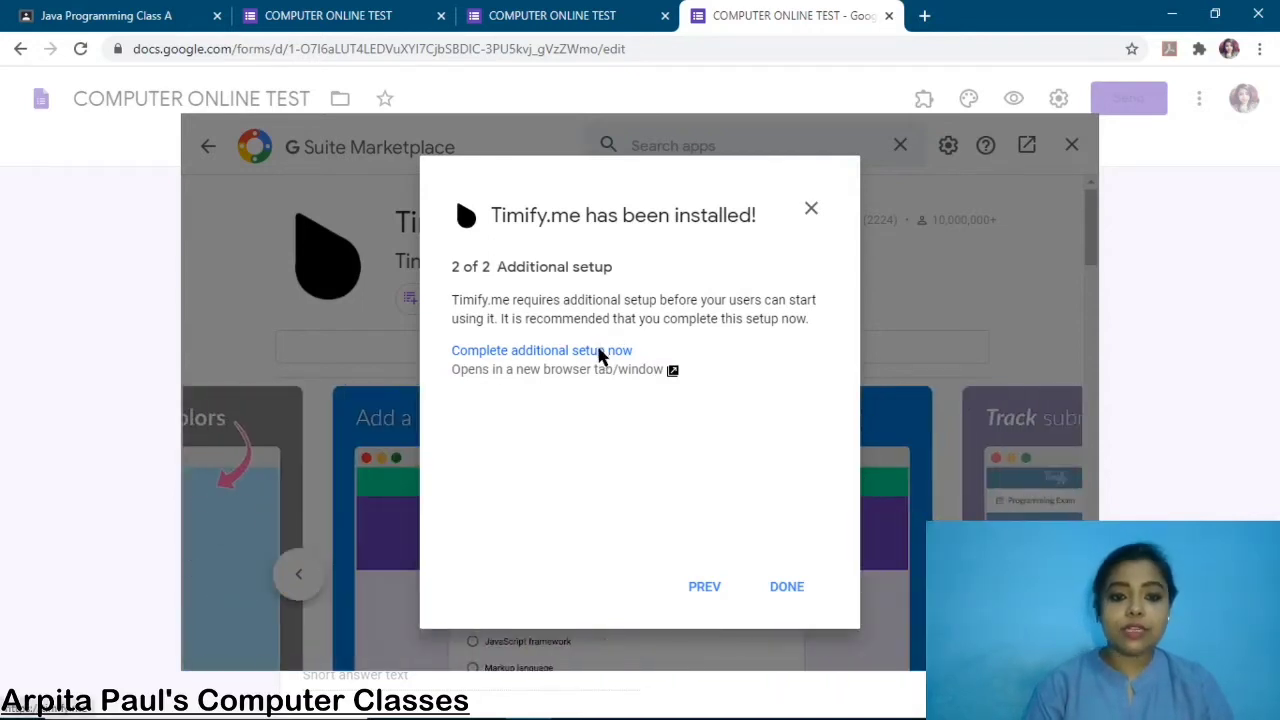
left_click(601, 351)
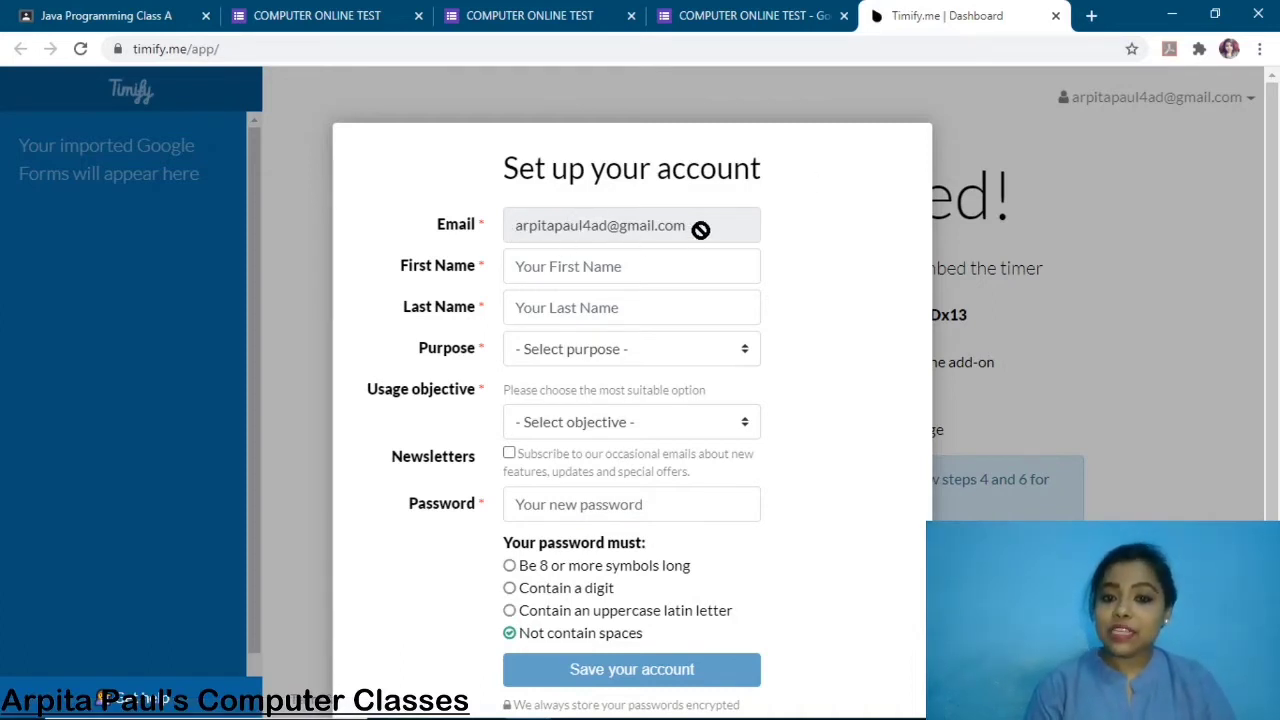
Enter the user's first and last name, with Personal purpose and Education usage objective.
left_click(547, 268)
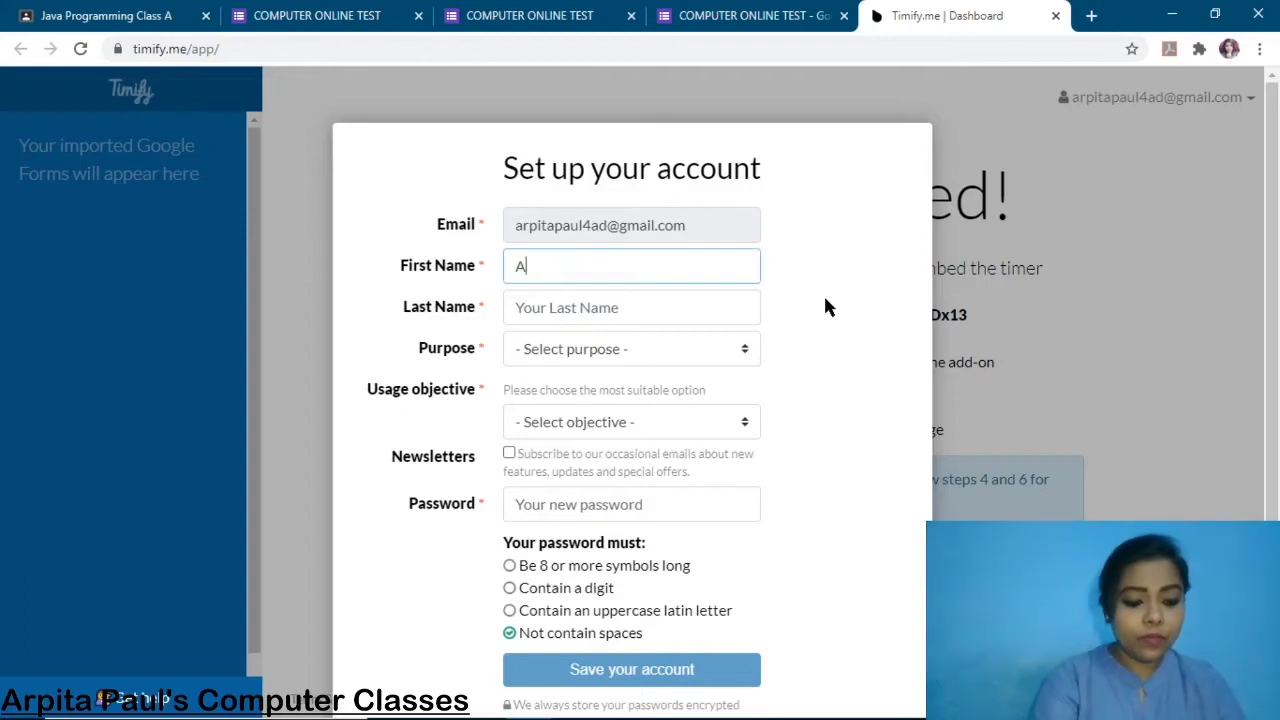
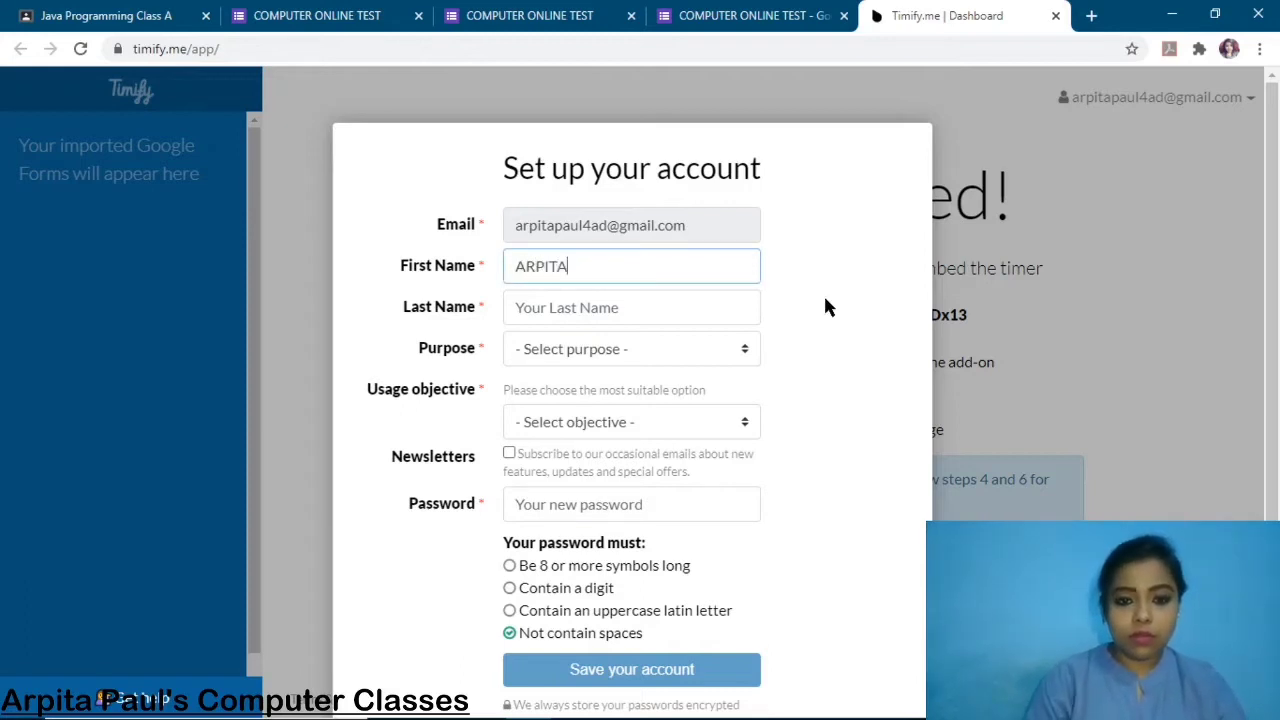
left_click(669, 304)
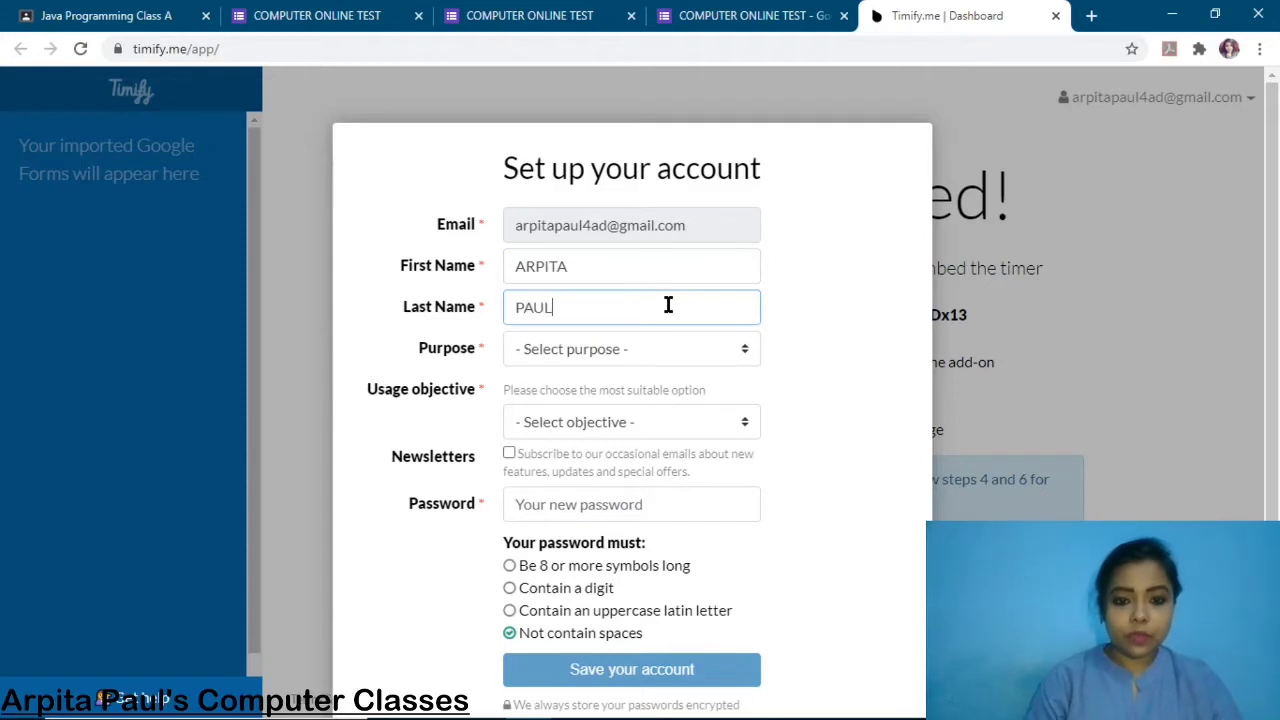
left_click(741, 340)
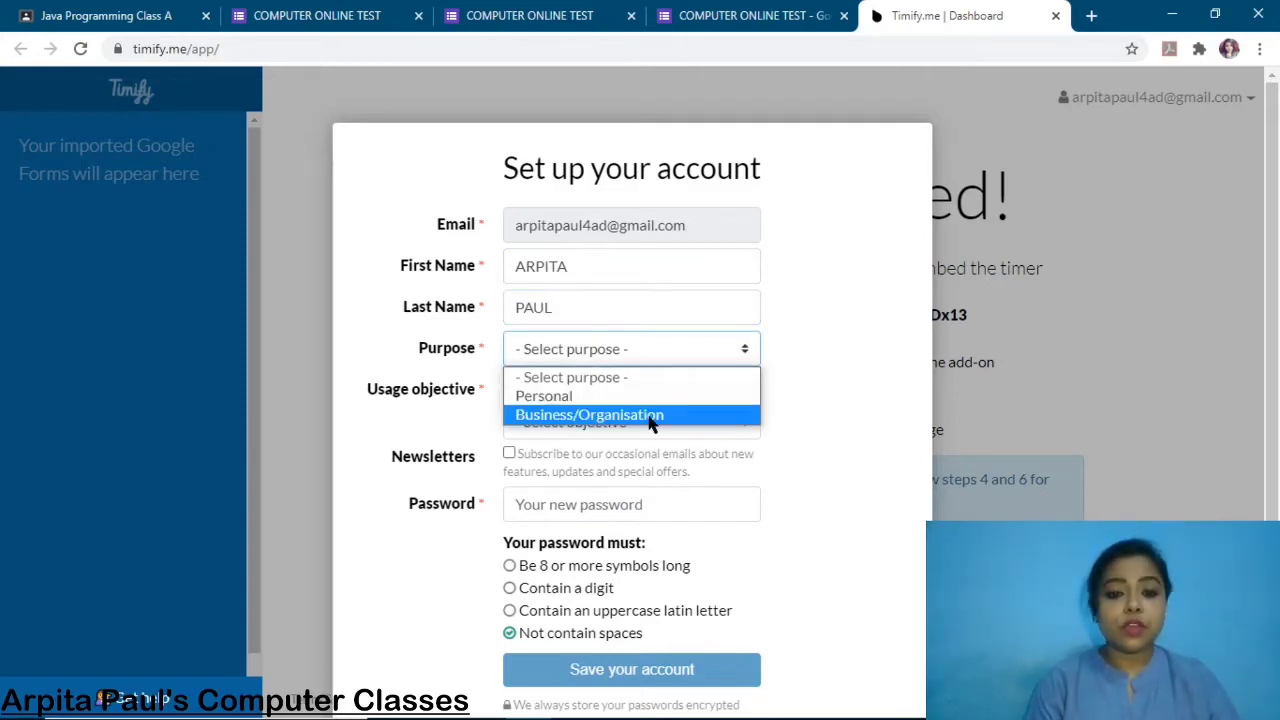
left_click(587, 400)
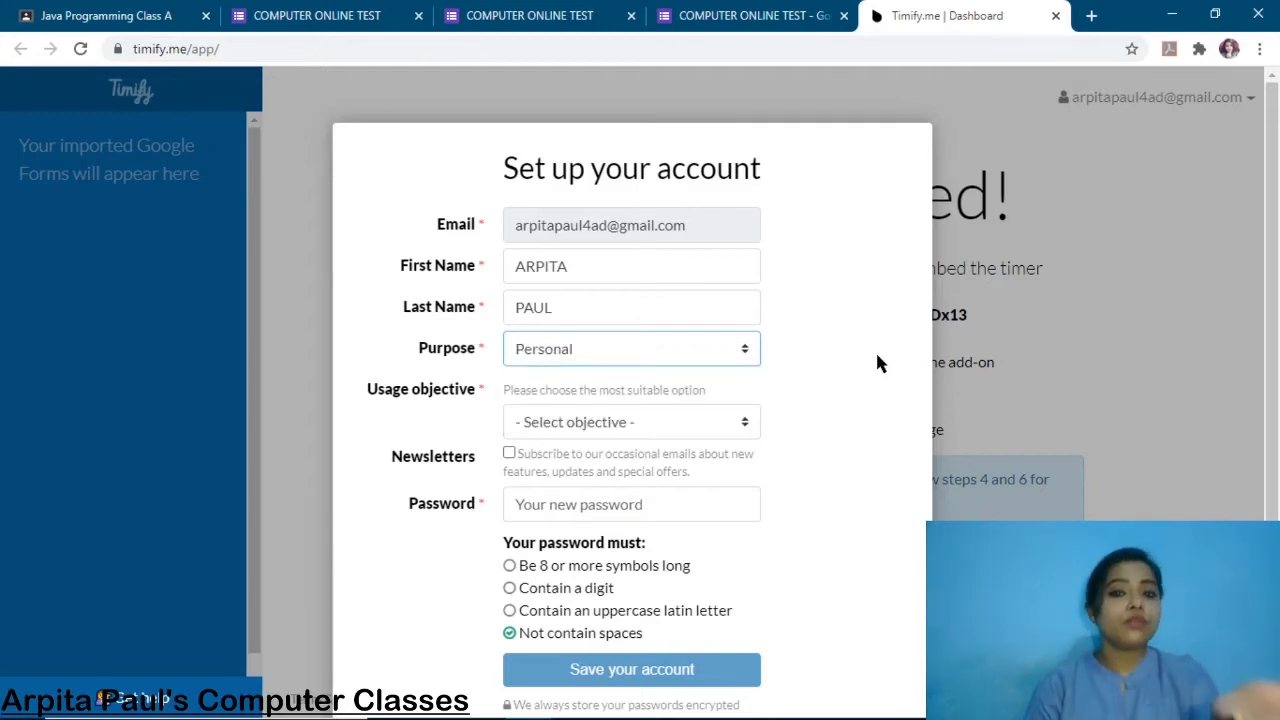
left_click(742, 420)
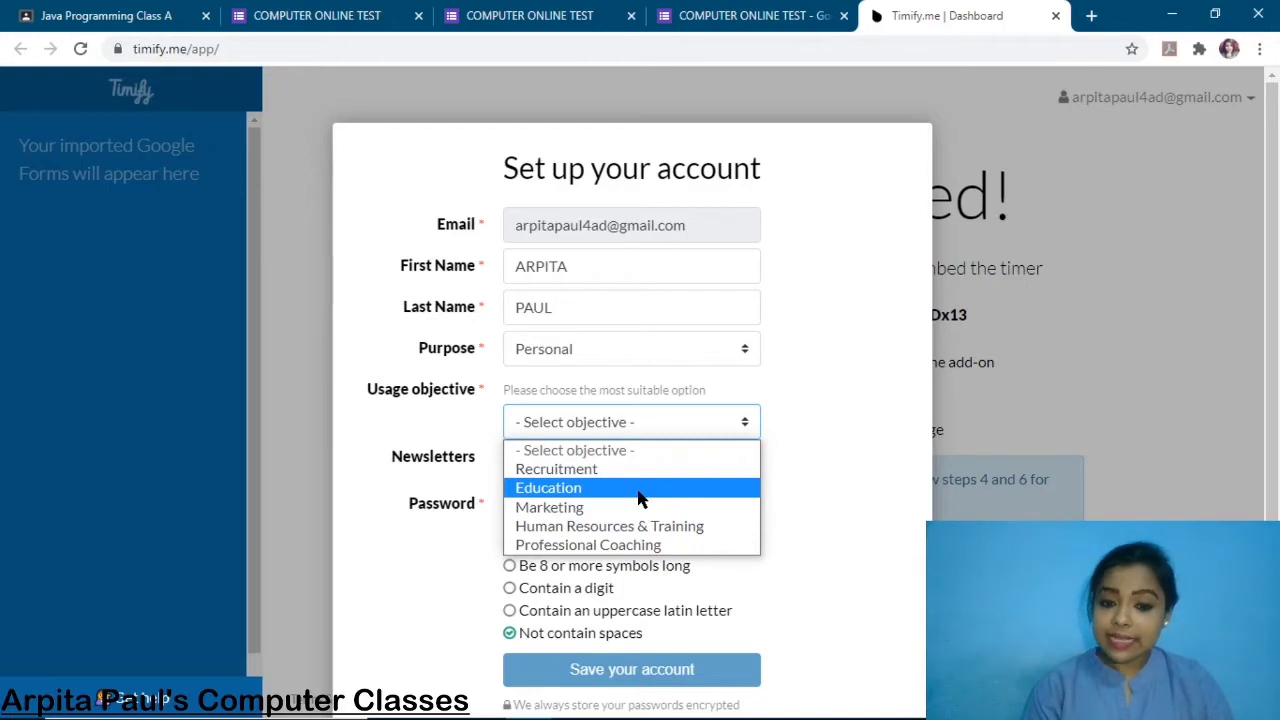
left_click(641, 490)
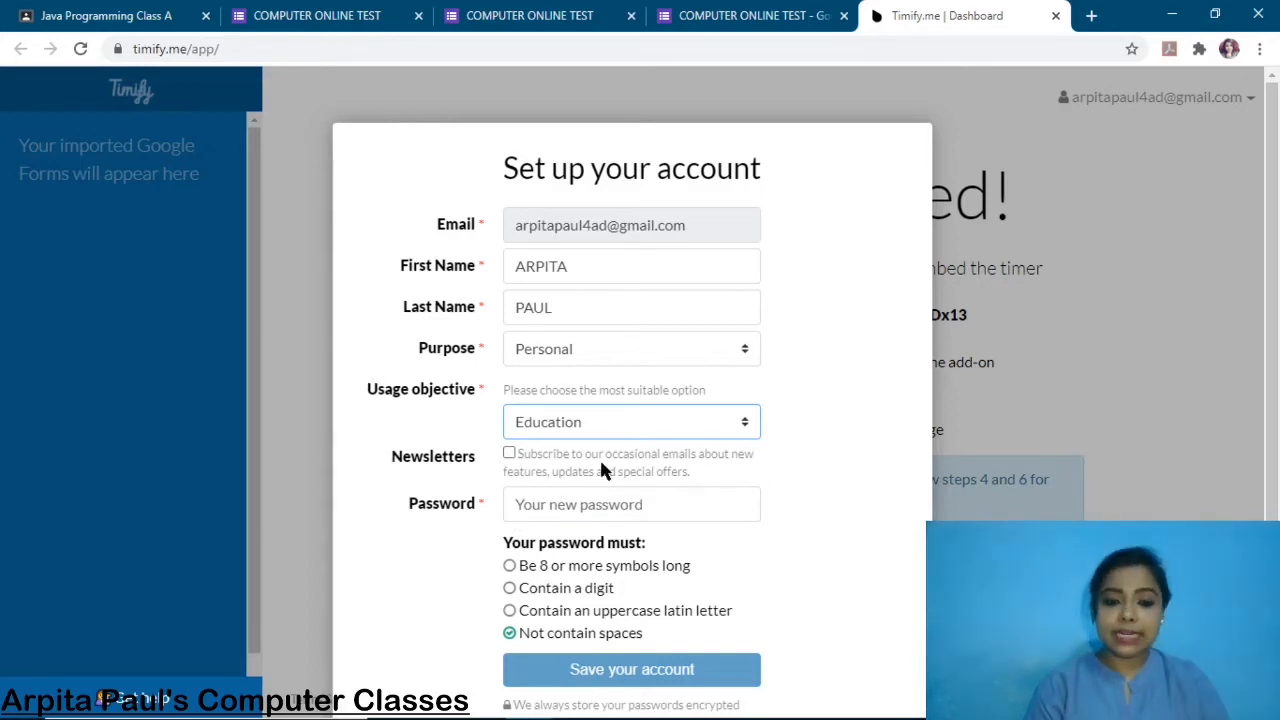
Paste the account password and save the new Timify.me account.
left_click(553, 508)
key("ctrl+v")
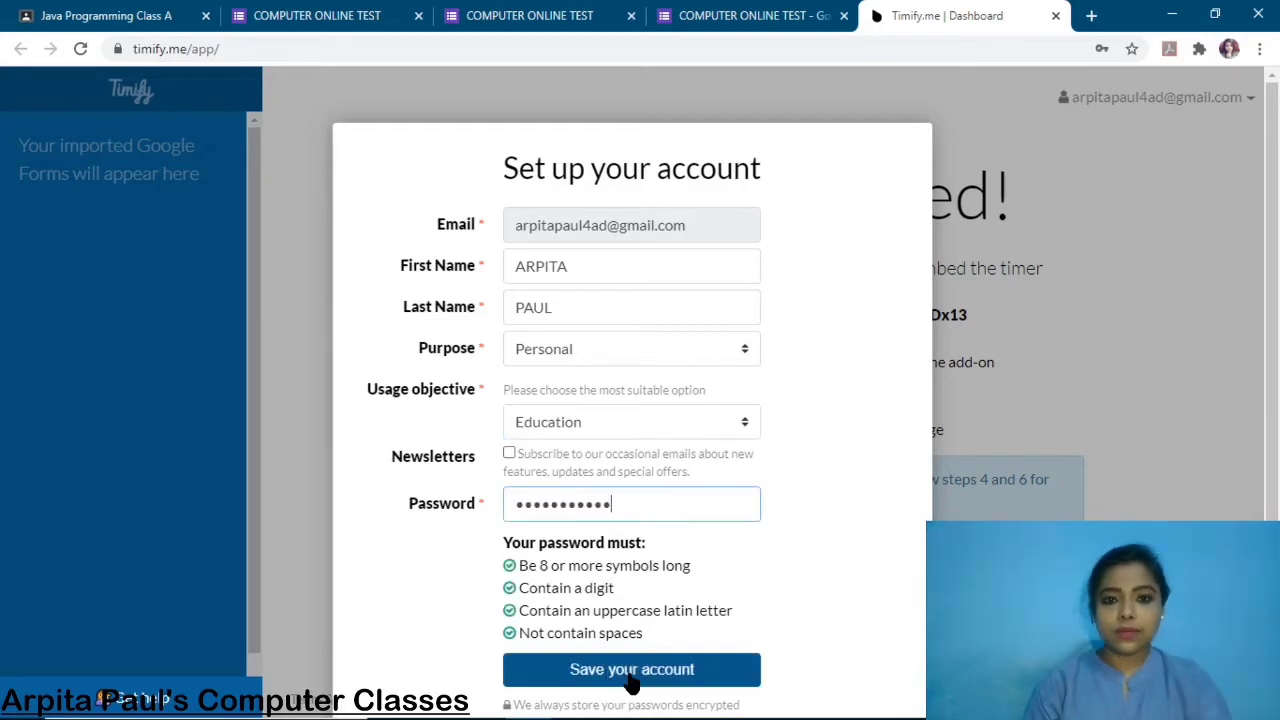
left_click(632, 680)
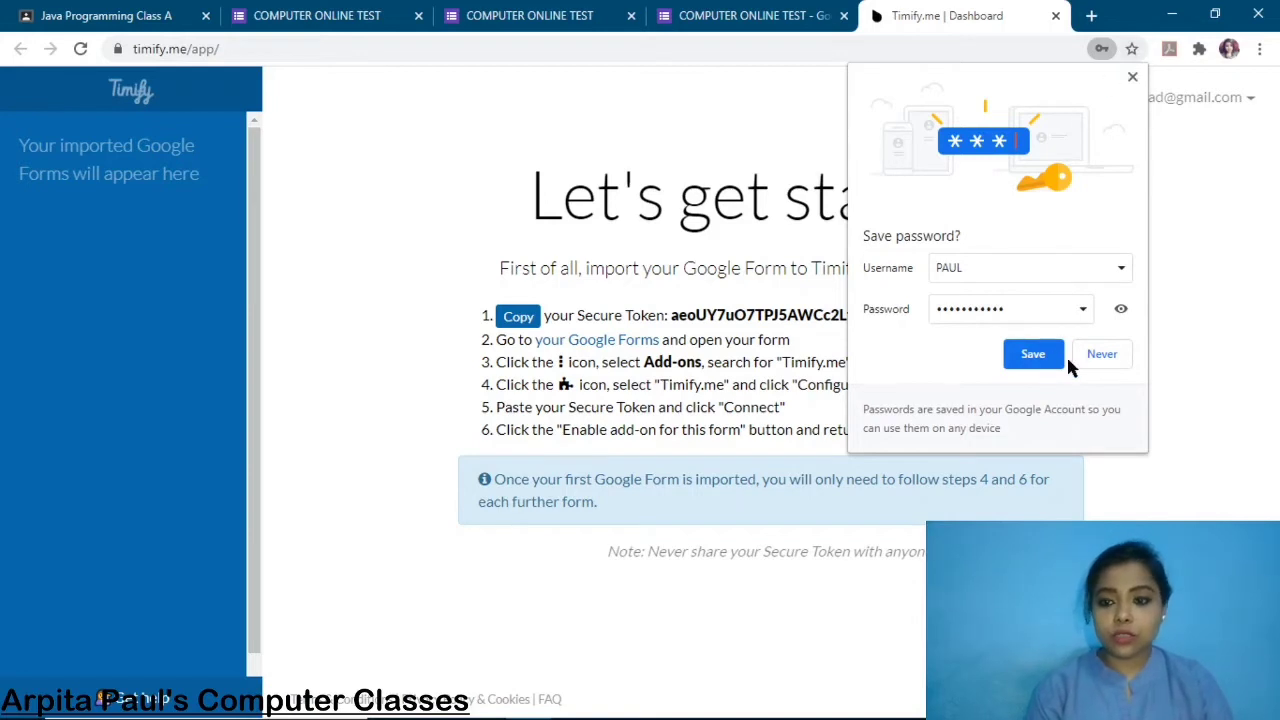
Dismiss the browser's save-password prompt and select the Secure Token on the dashboard.
left_click(1035, 353)
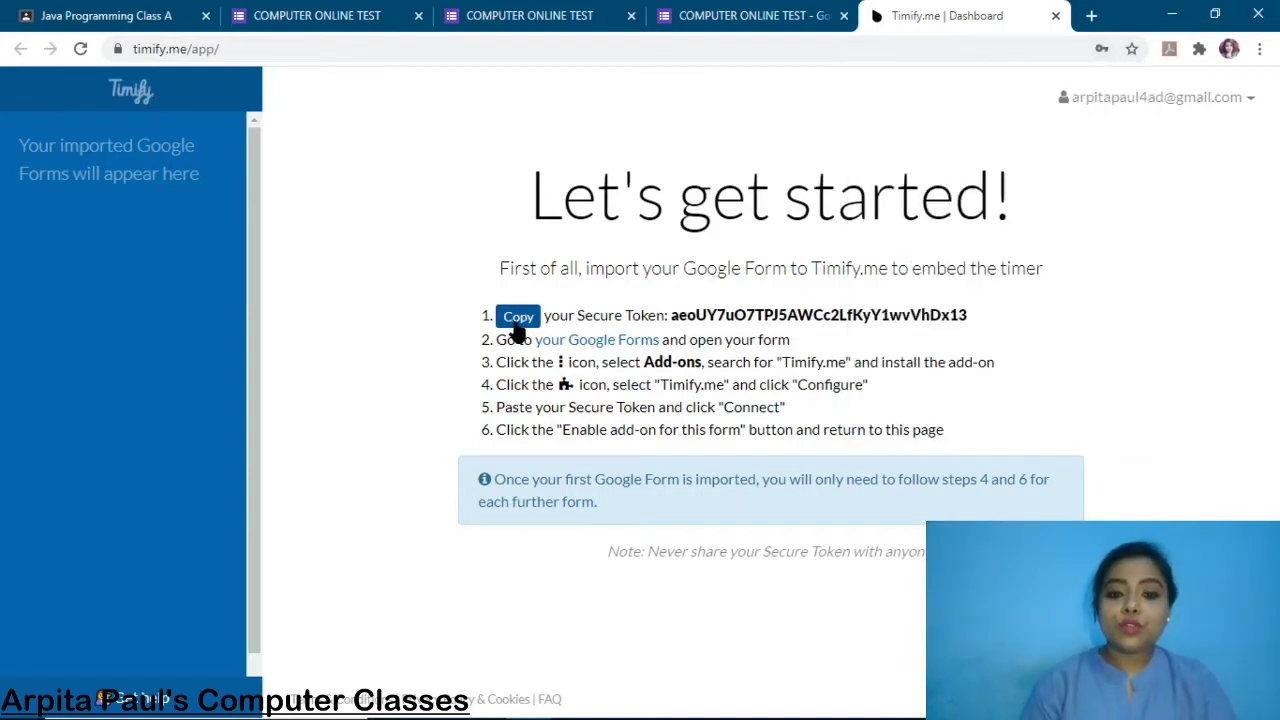
left_click_drag(671, 315, 978, 316)
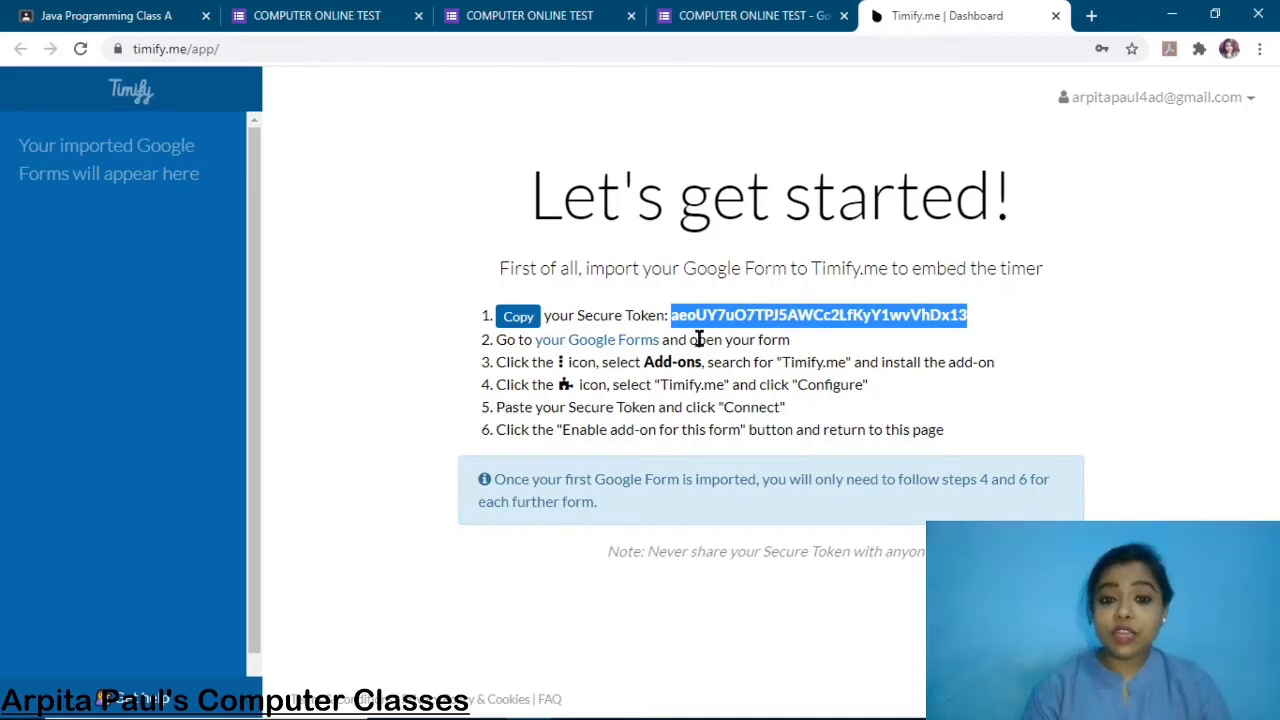
Connect the form to Timify.me with the pasted token, enable it, and view its dashboard.
key("ctrl+shift+Tab")
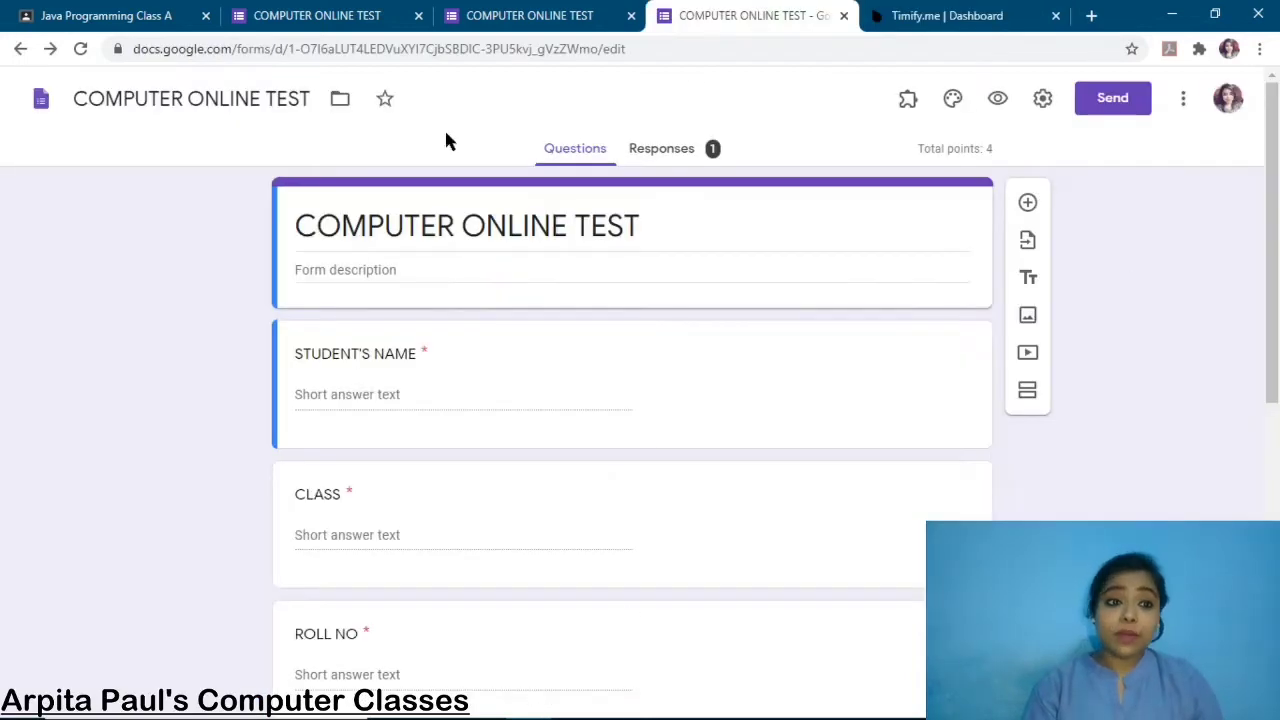
left_click(907, 104)
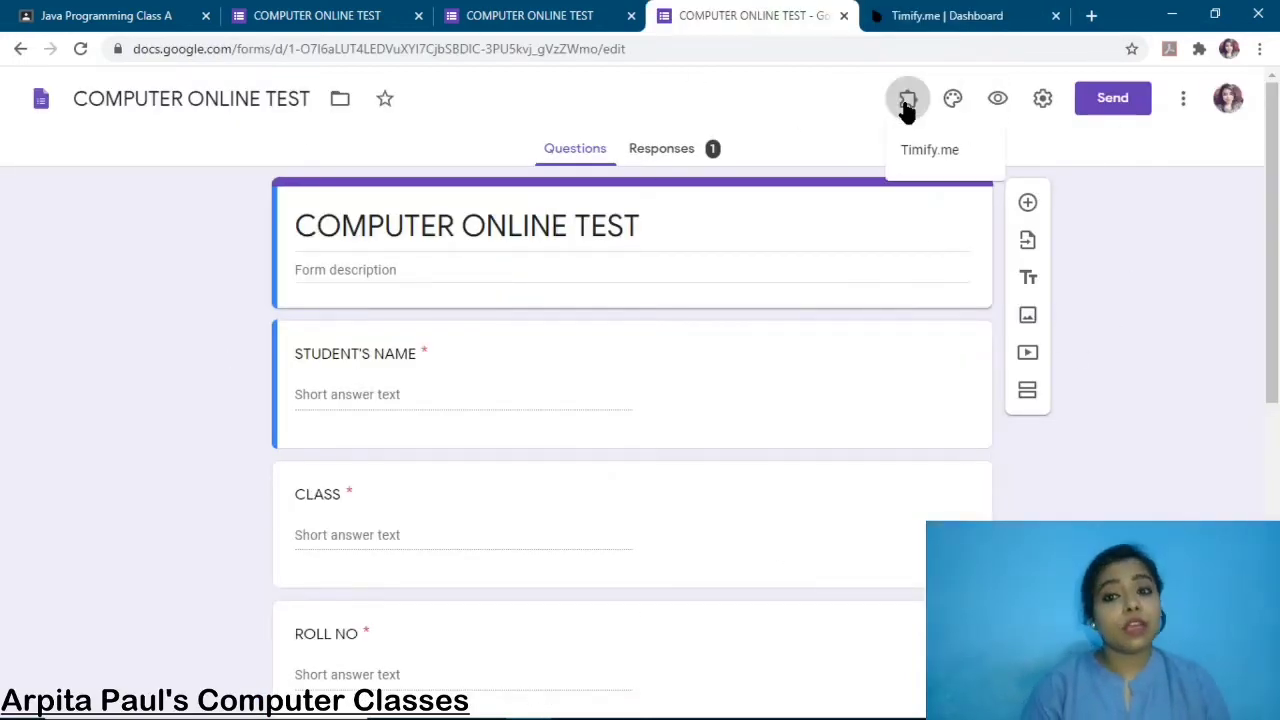
left_click(945, 158)
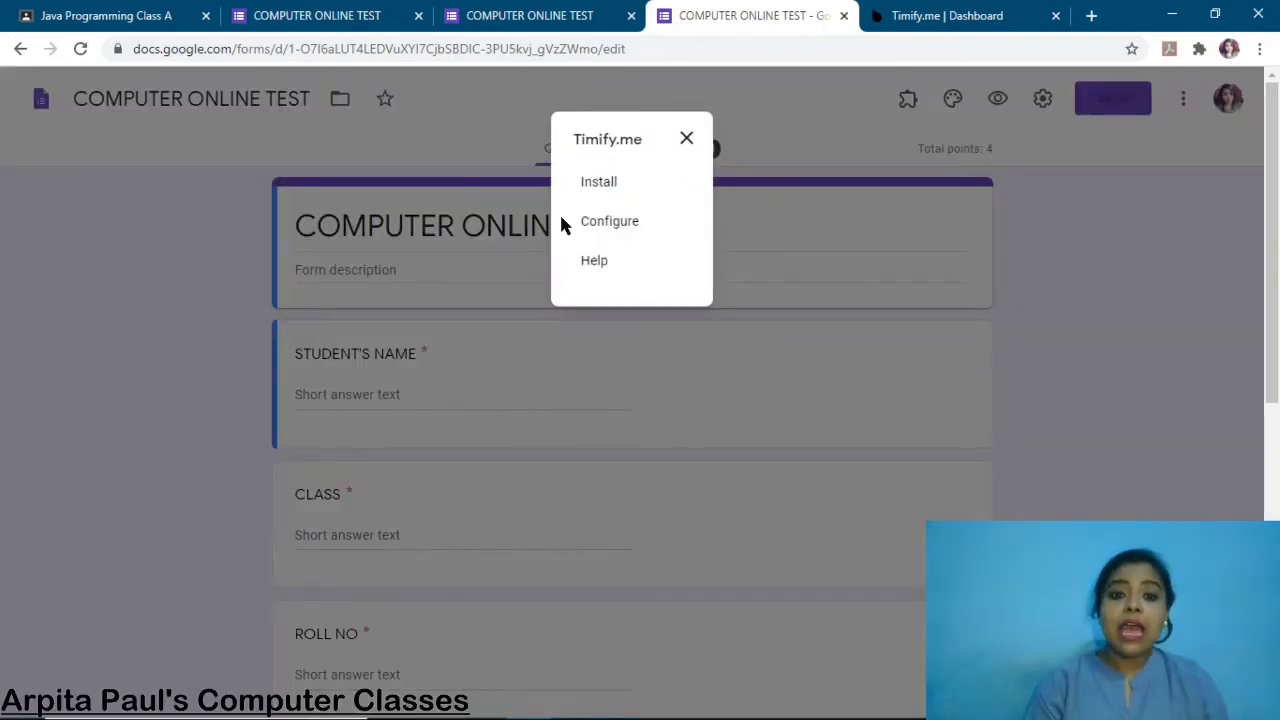
left_click(598, 226)
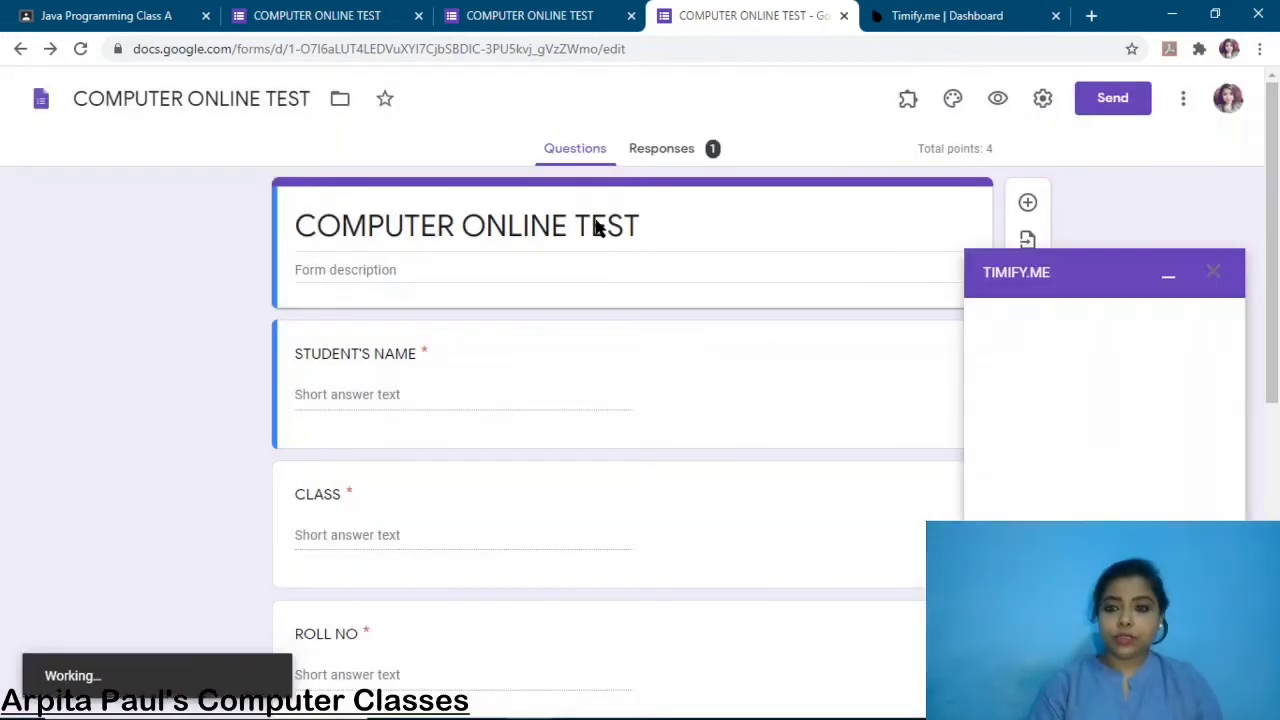
left_click(1076, 359)
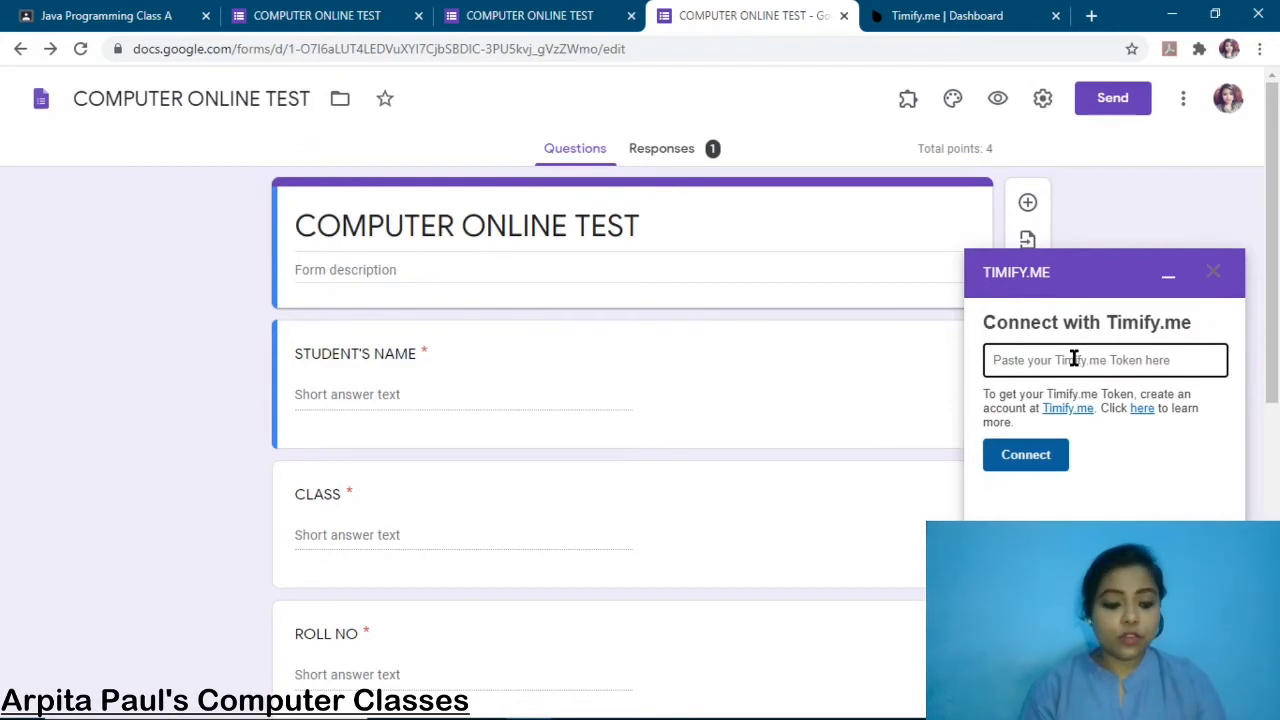
key("ctrl+v")
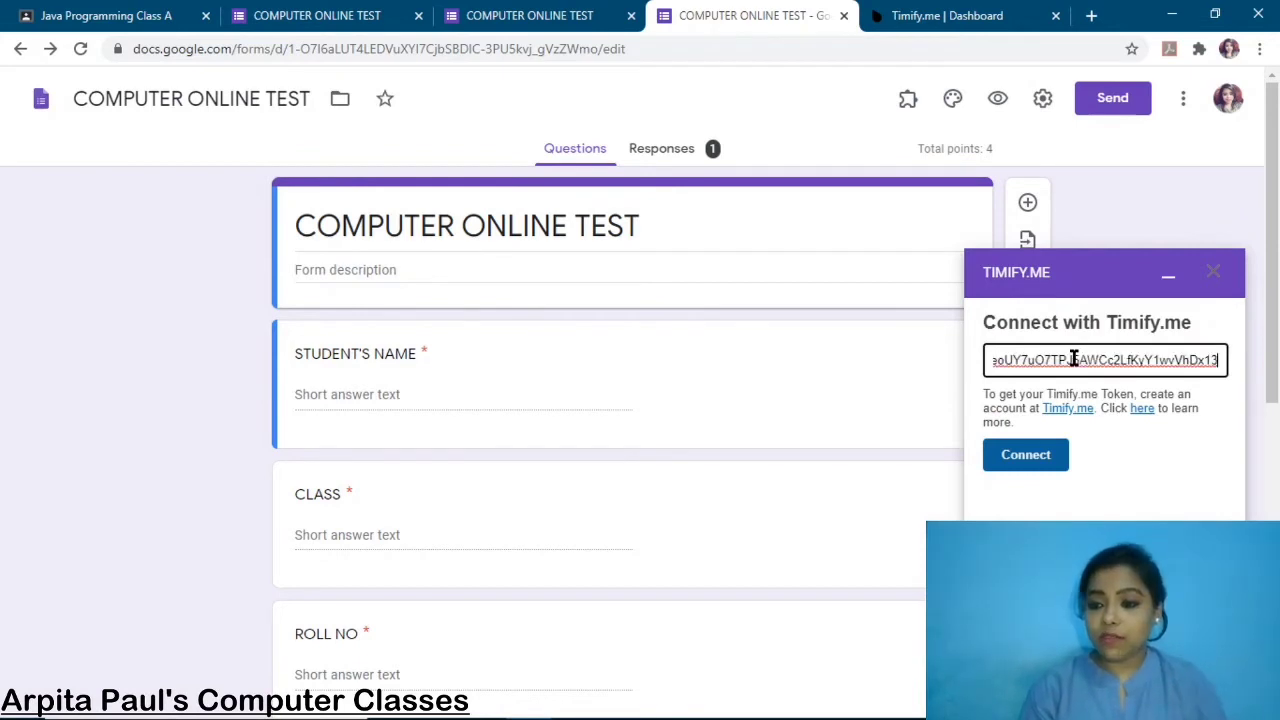
left_click(1034, 462)
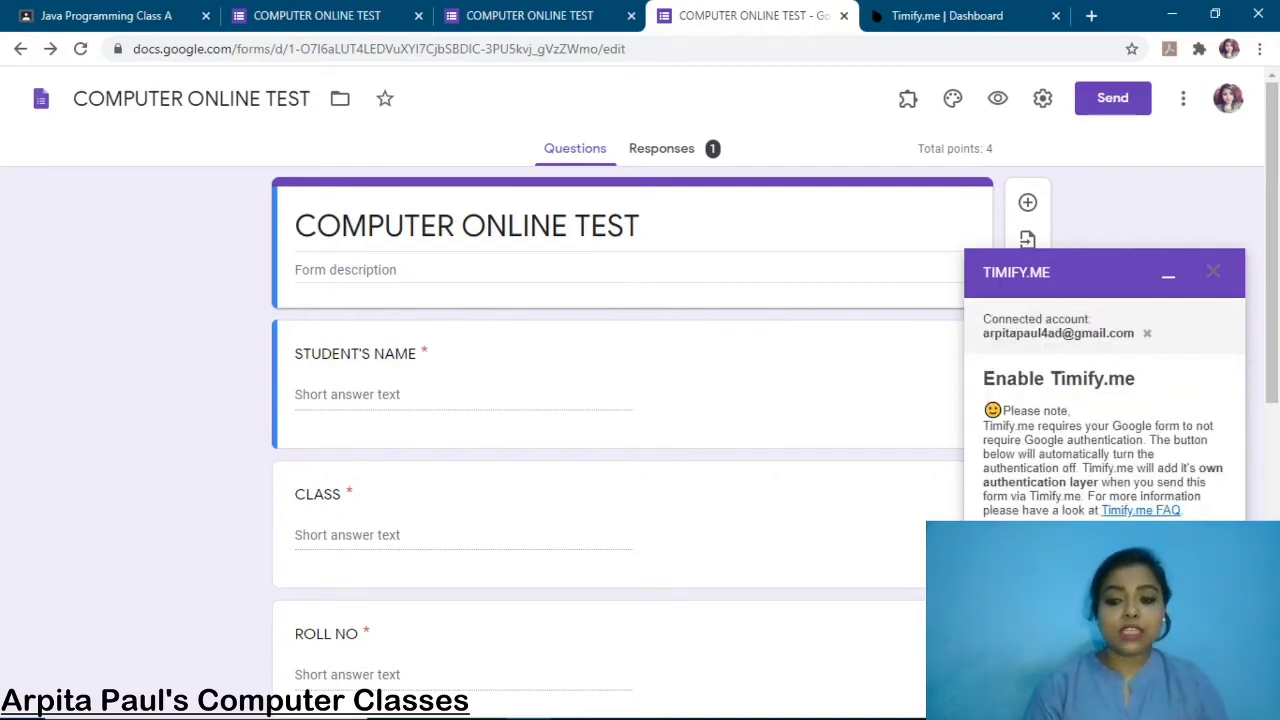
left_click(1037, 547)
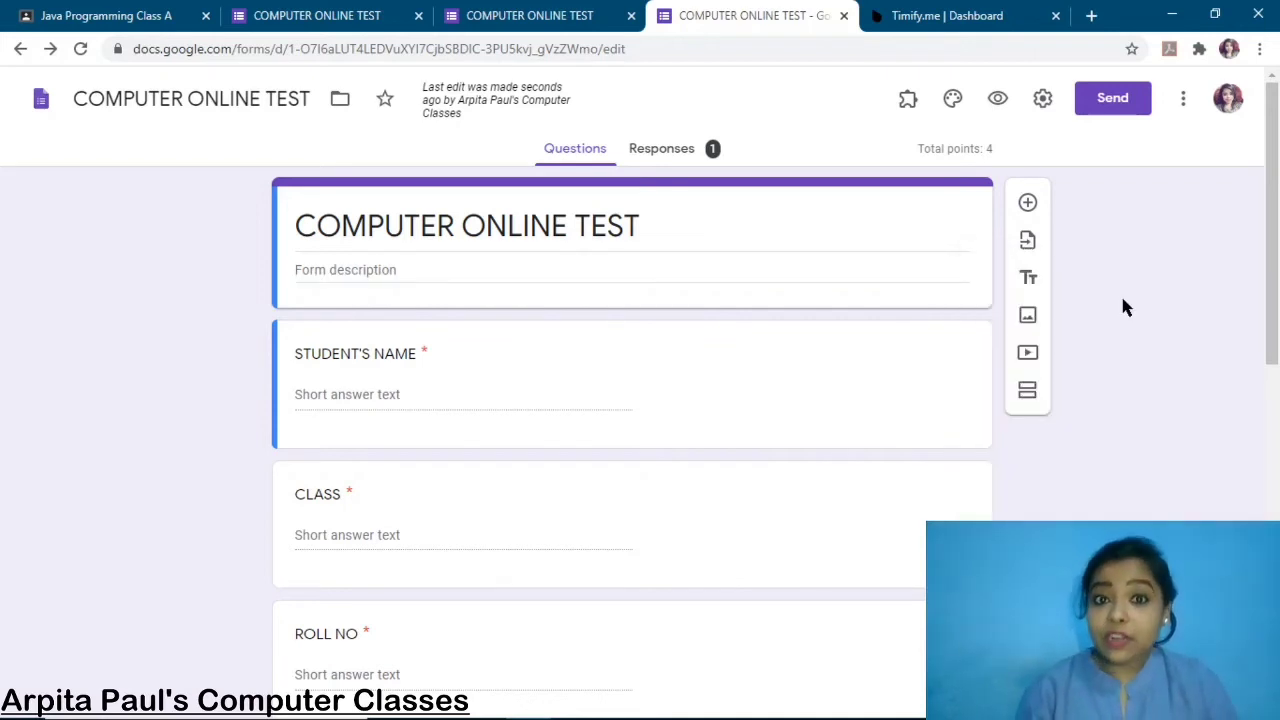
left_click(951, 21)
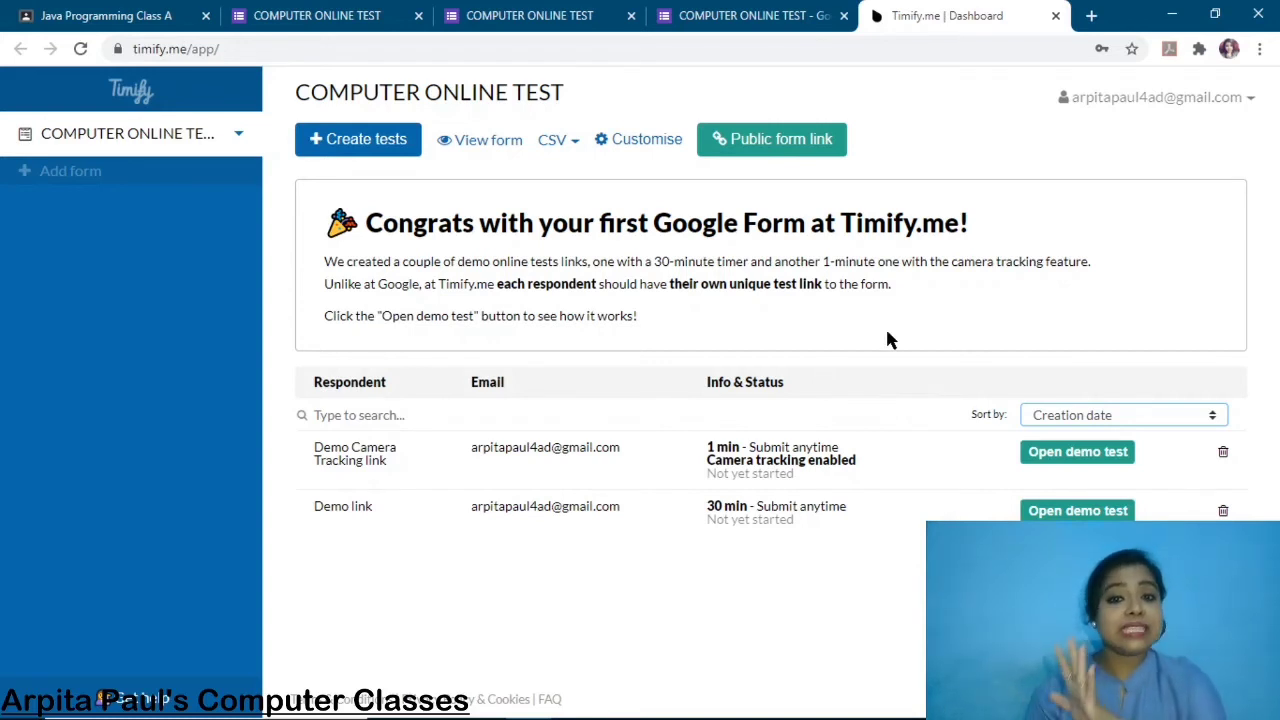
Create a 1-minute auto-closing test for the respondent's e-mail and copy its URL.
left_click(378, 147)
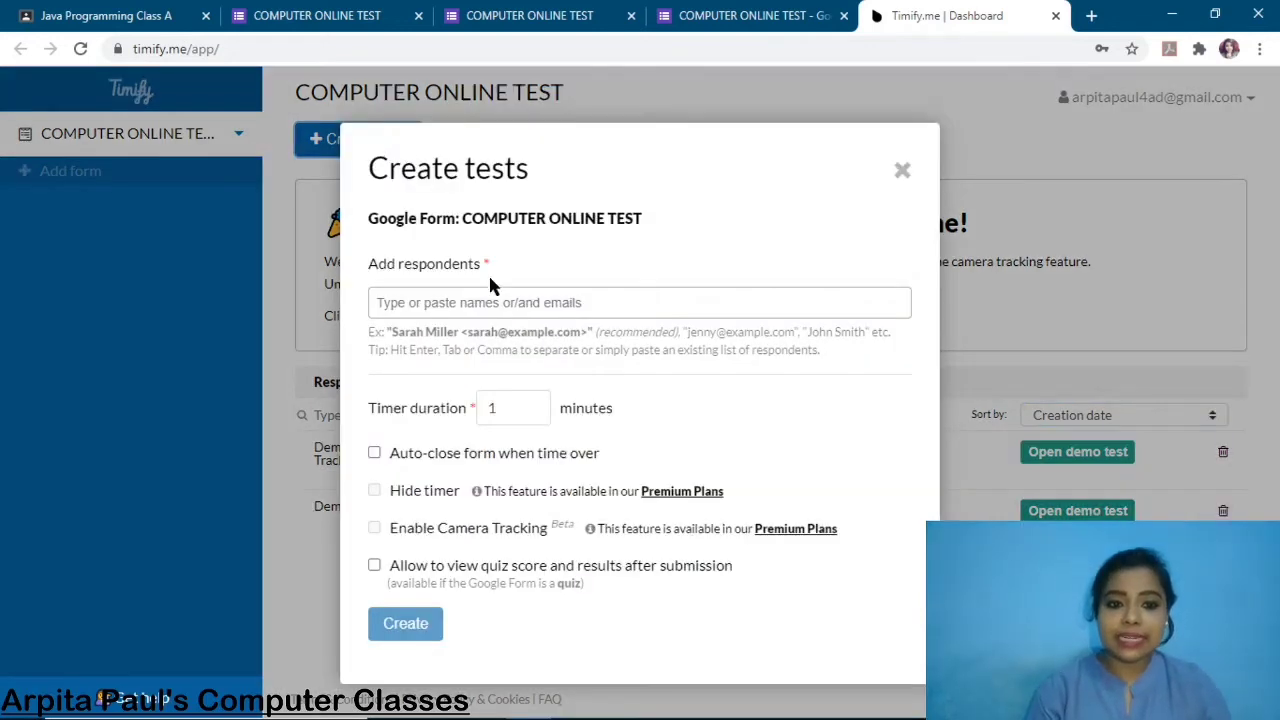
left_click(465, 306)
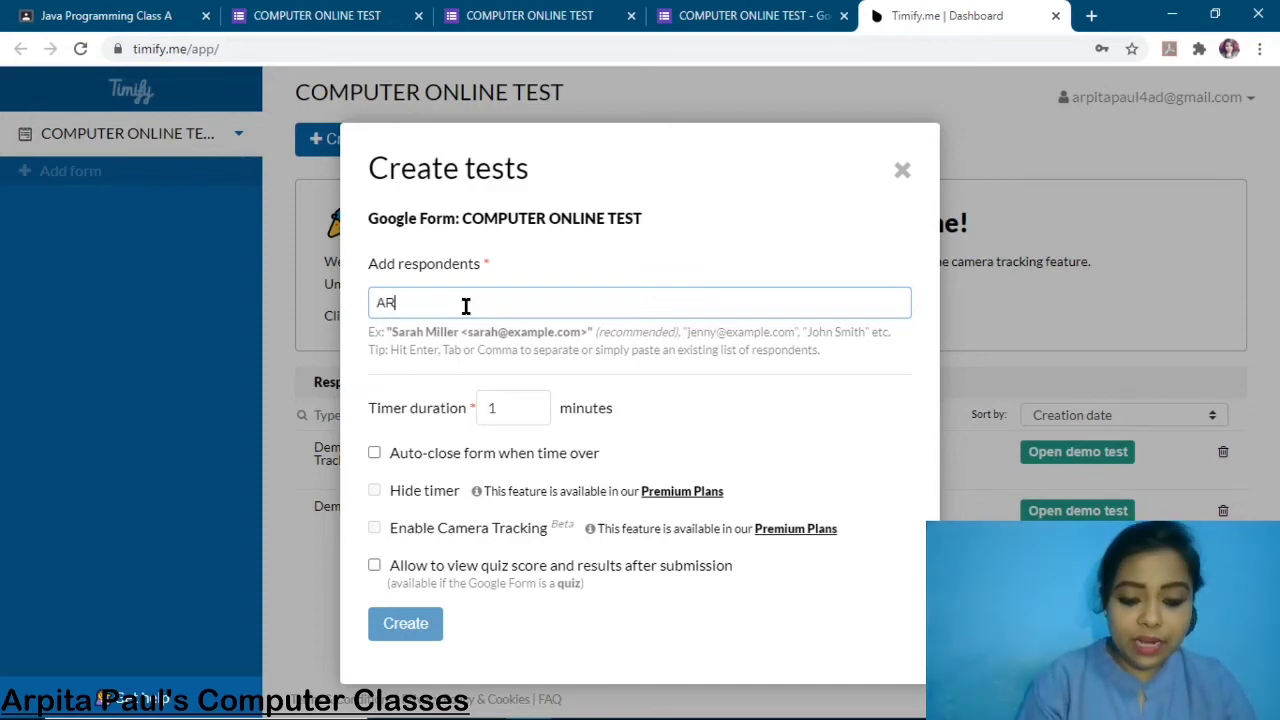
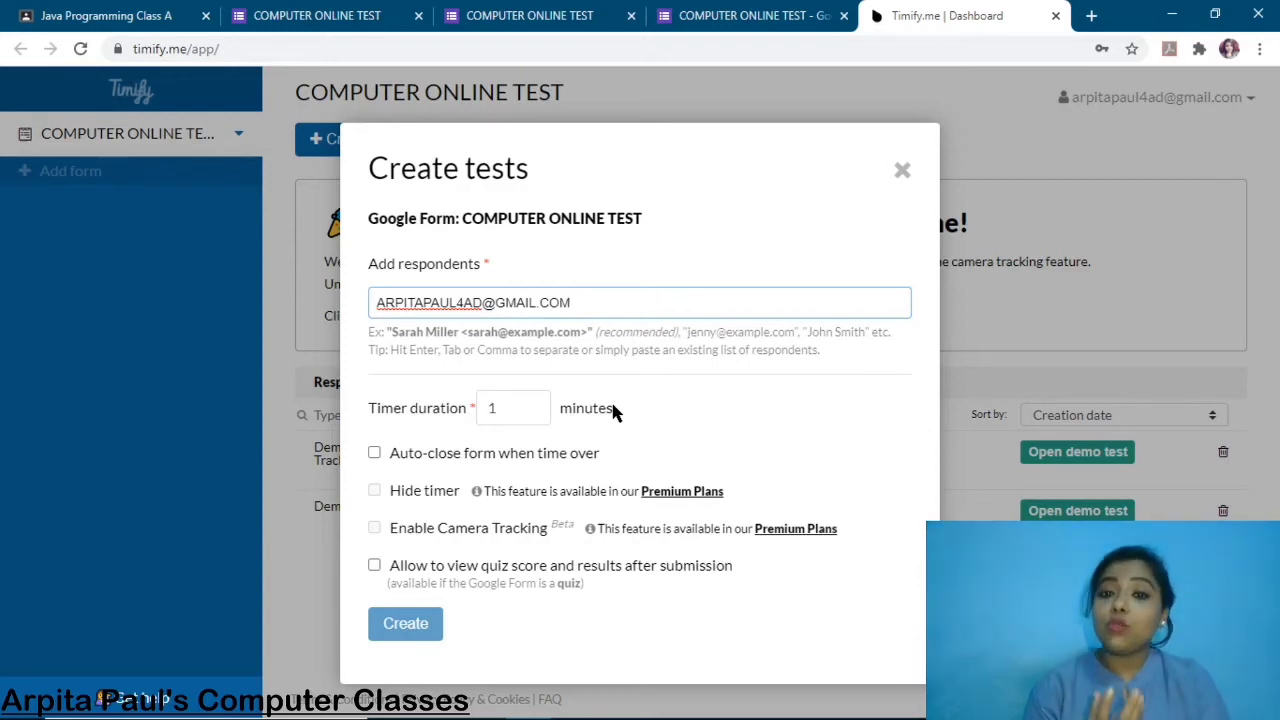
left_click(371, 451)
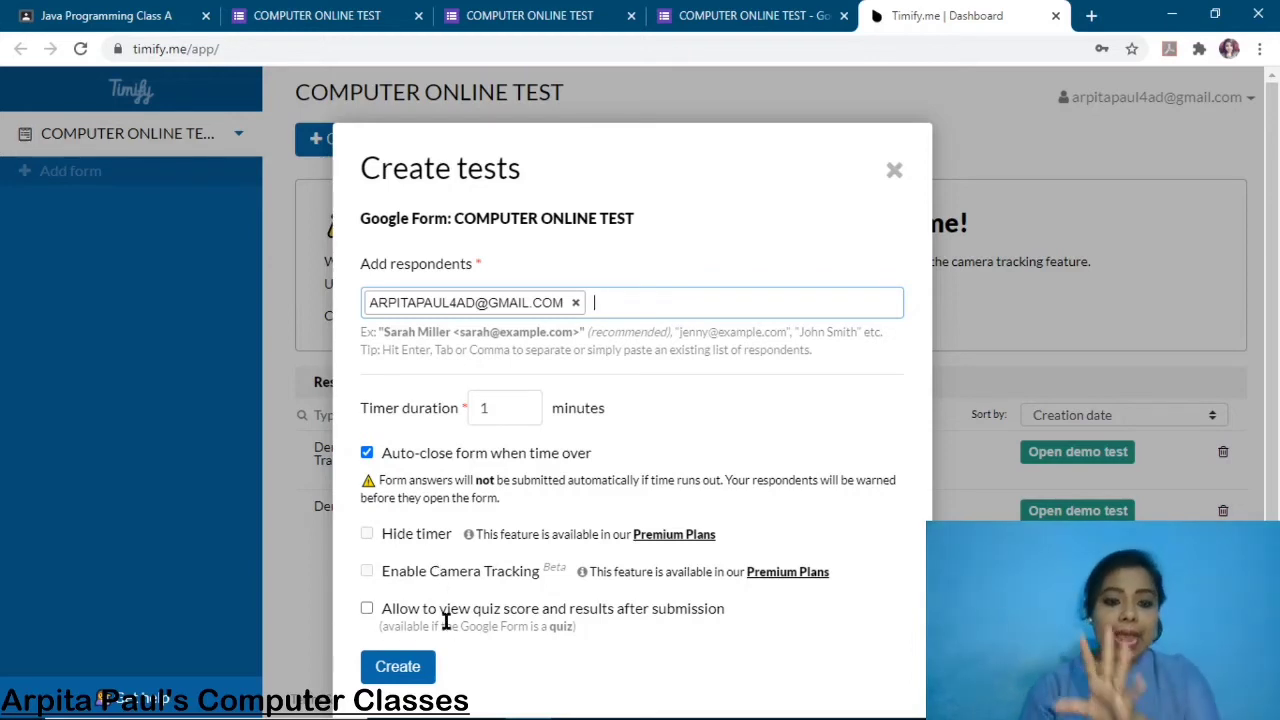
left_click(409, 676)
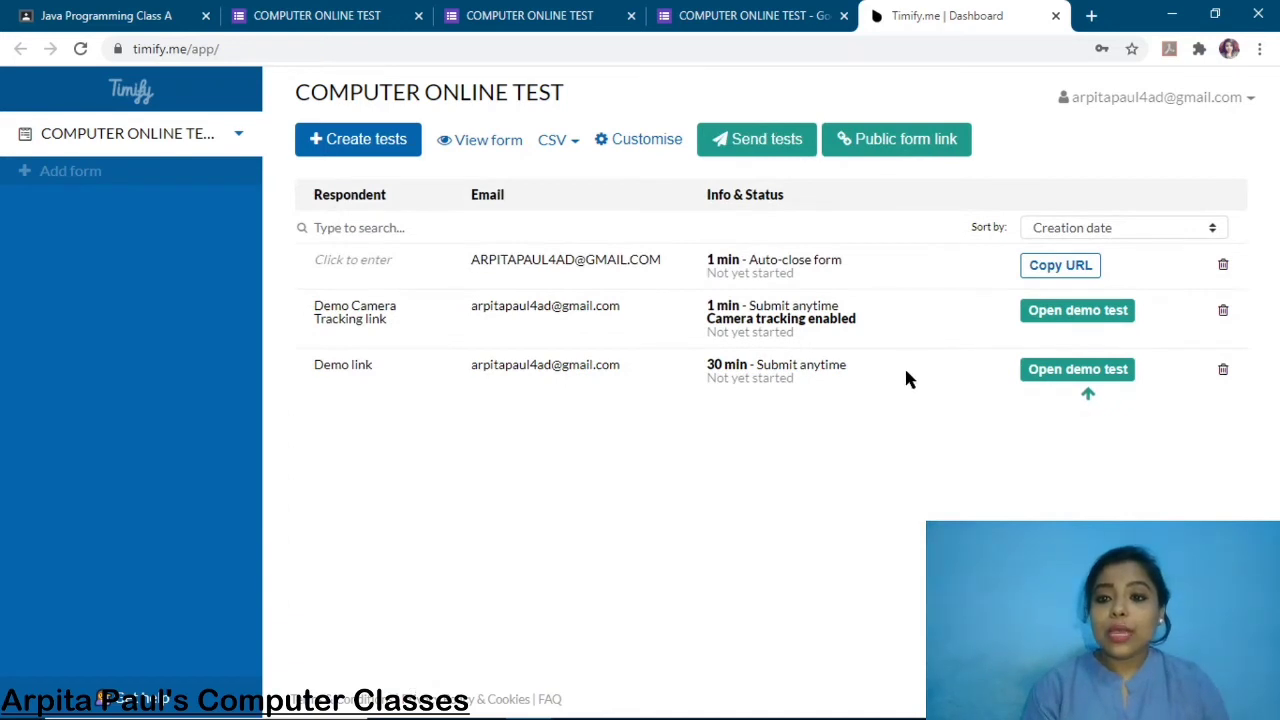
left_click(1064, 270)
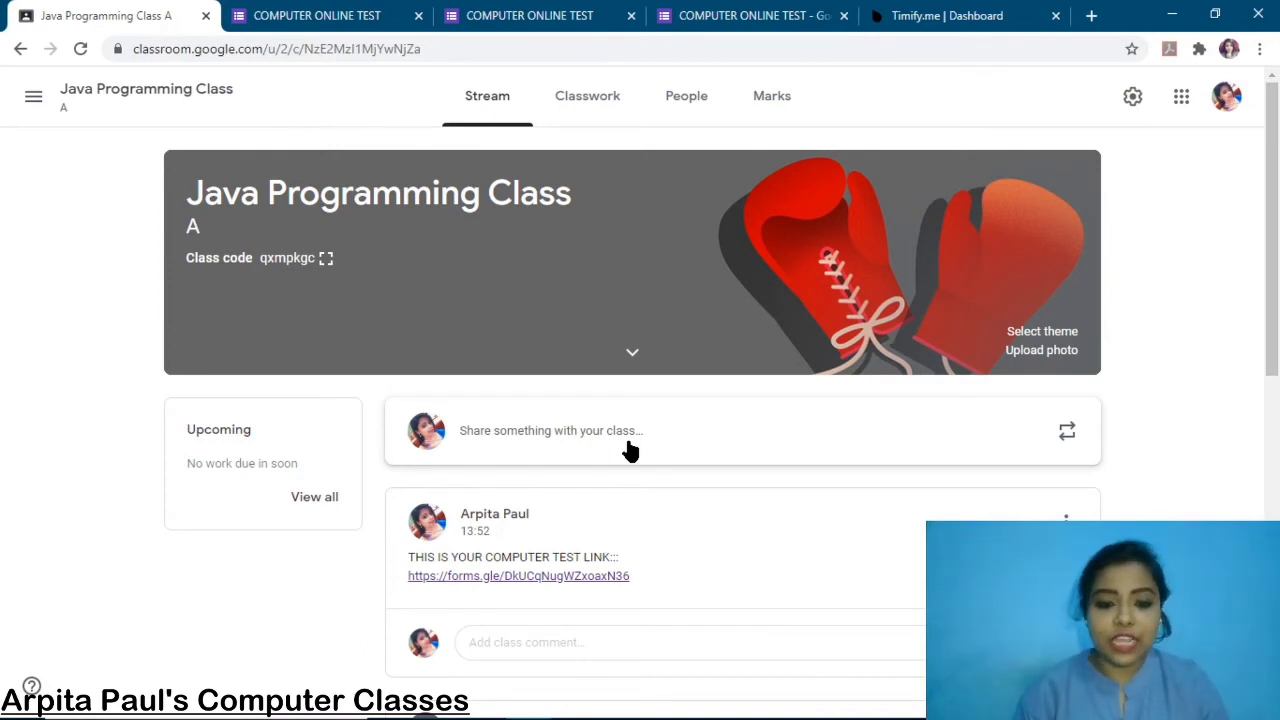
Post 'COMPUTER ONLINE TEST LINK:::' with the pasted test link, then open the link.
left_click(568, 432)
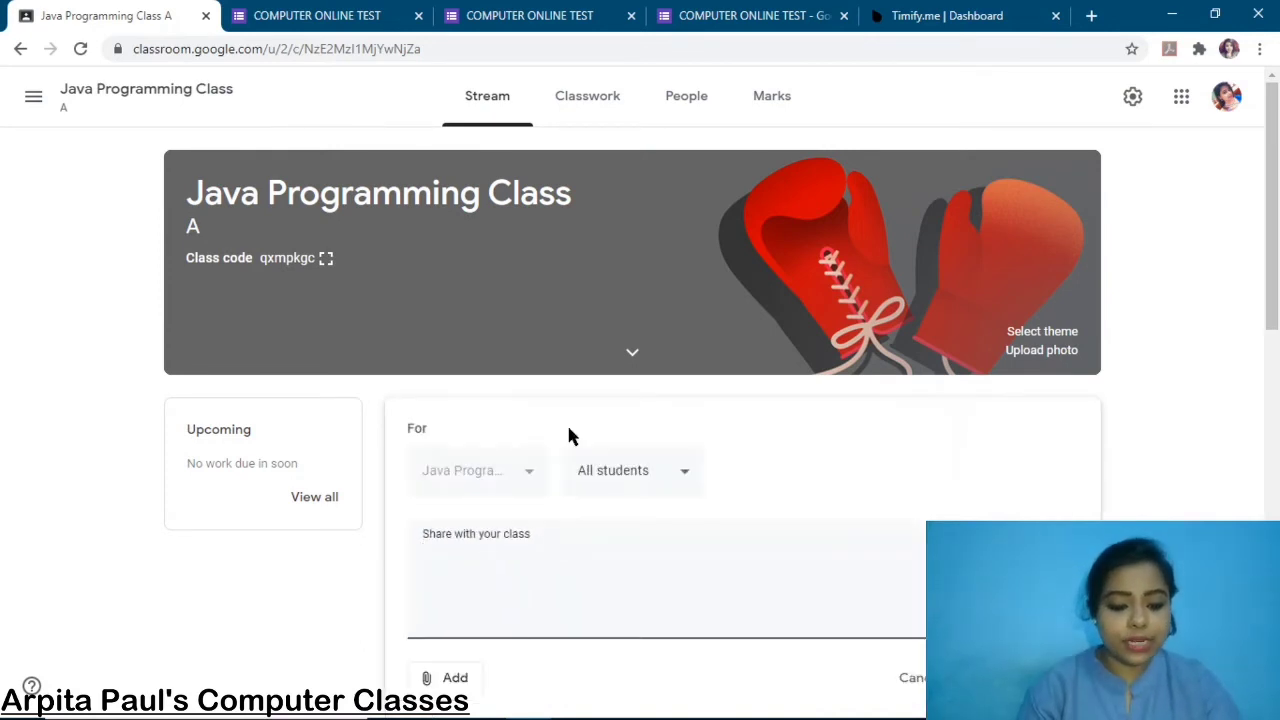
type("COMPUTER ")
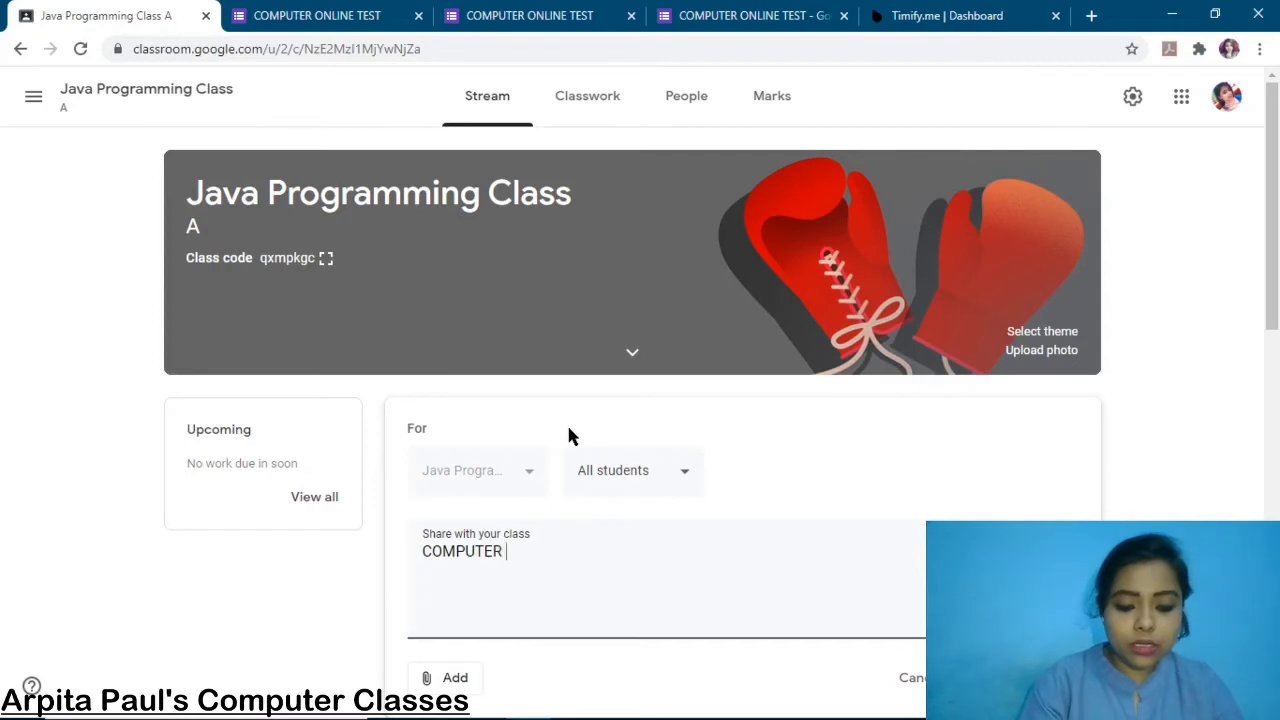
type("ONLINE TES")
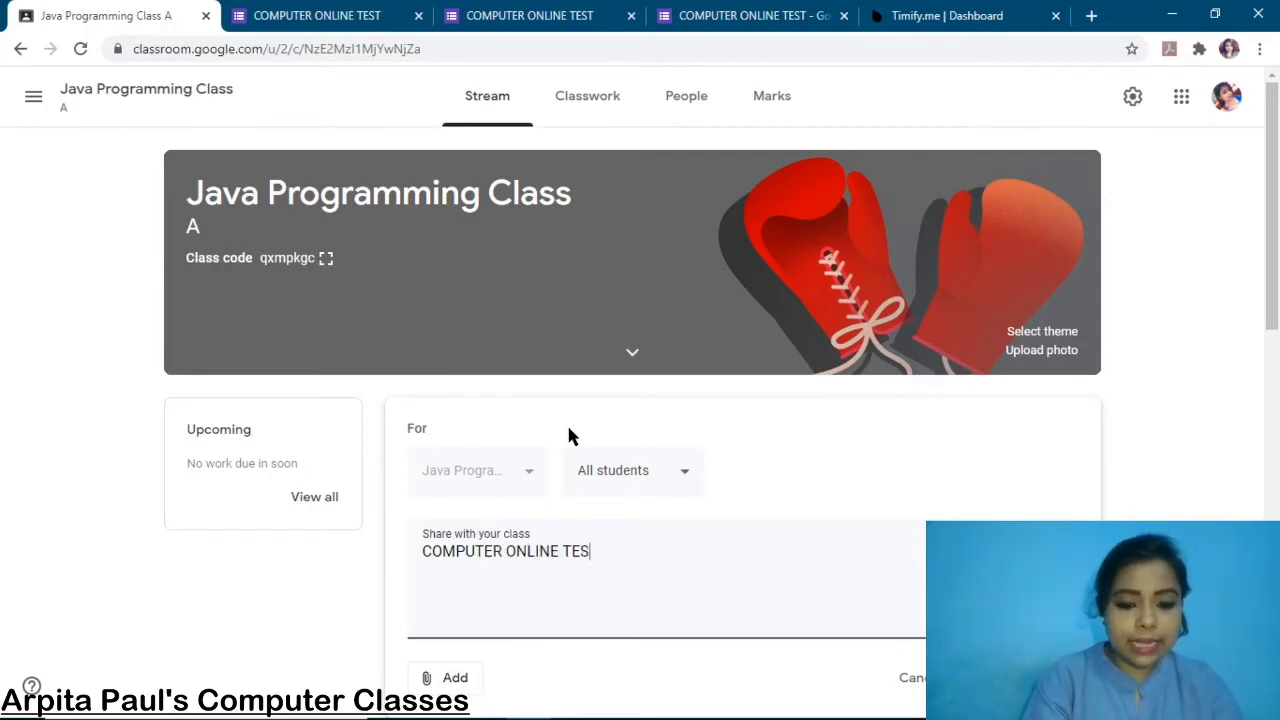
type("T LINK:::")
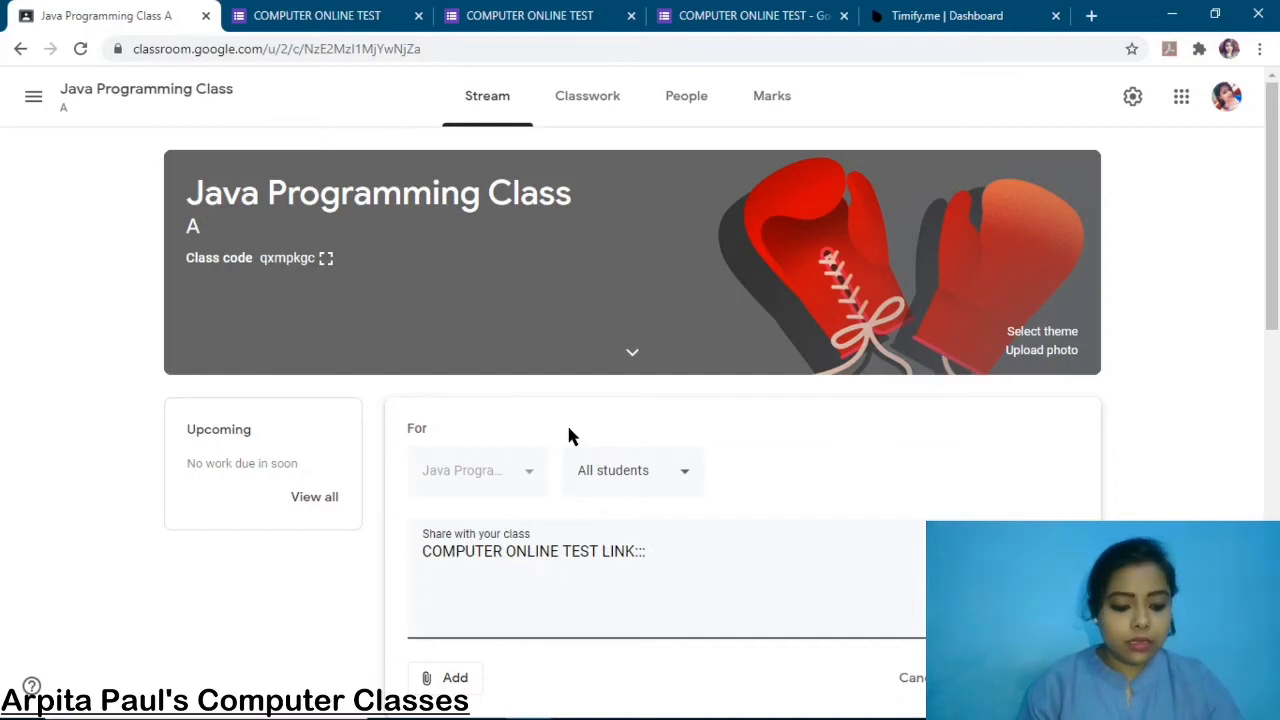
key("Return")
key("ctrl+v")
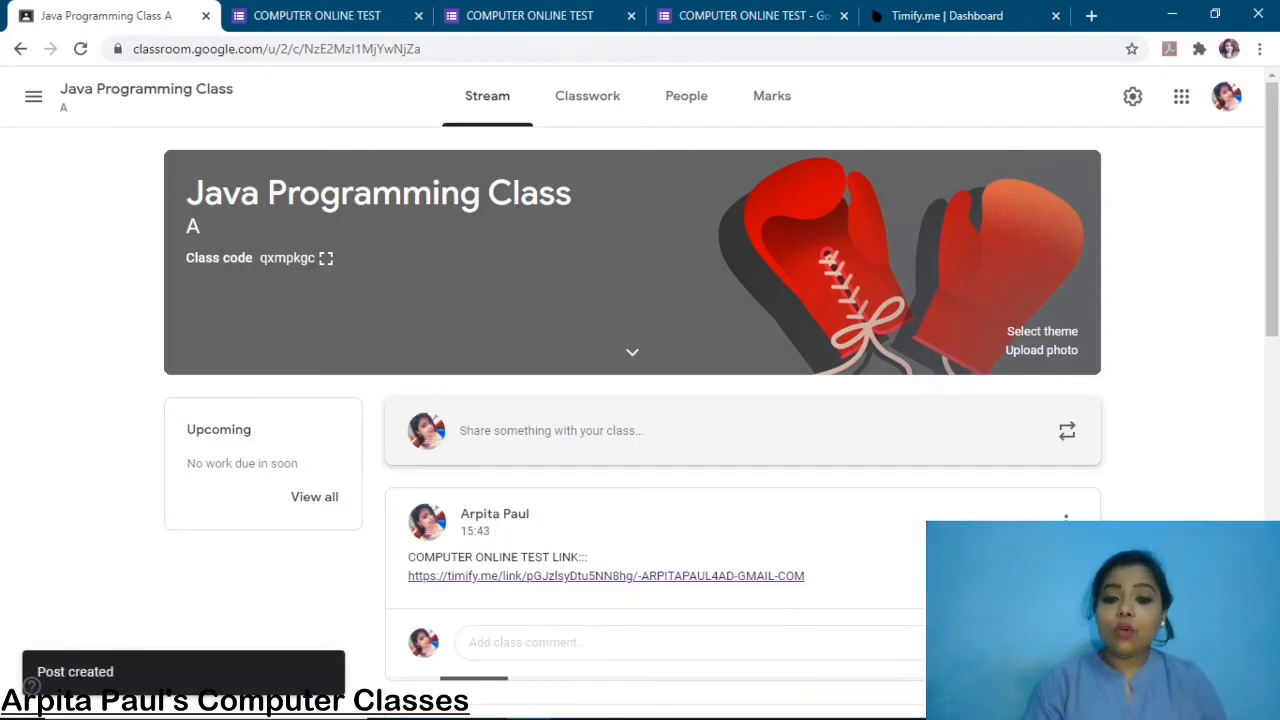
left_click(676, 578)
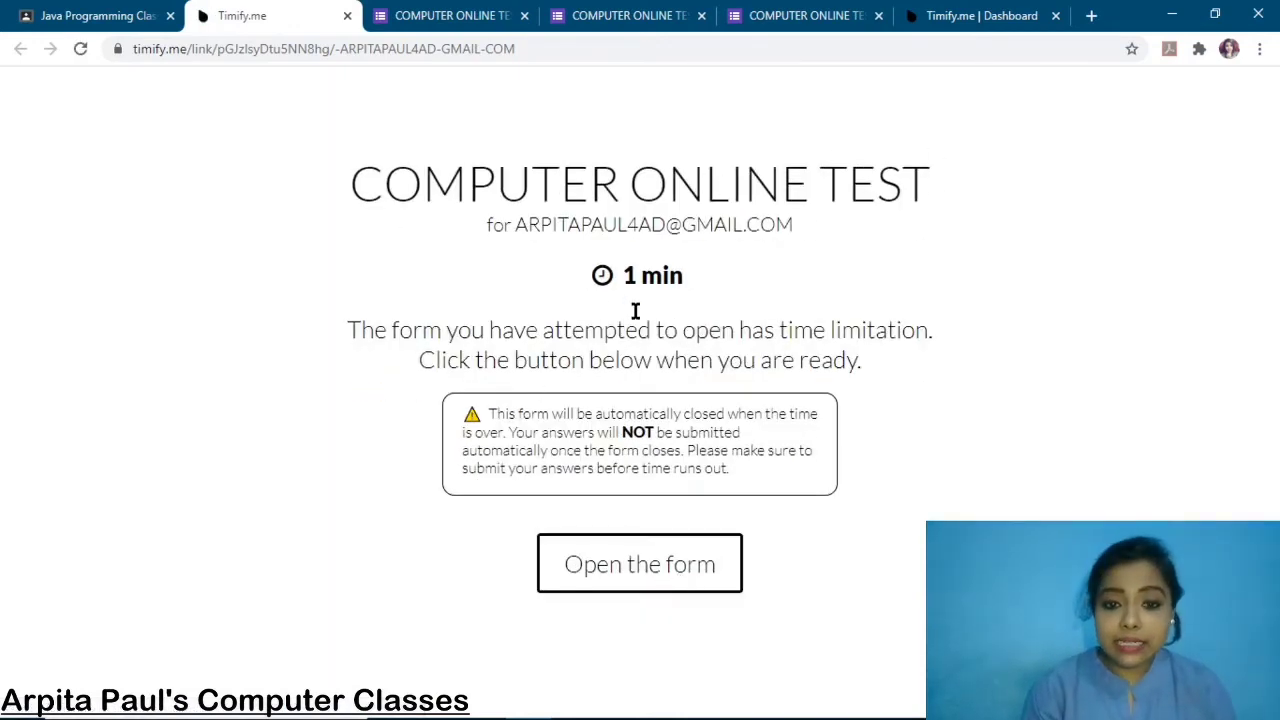
Review the auto-close time-limit warning and open the 1-minute timed form.
left_click_drag(484, 410, 745, 482)
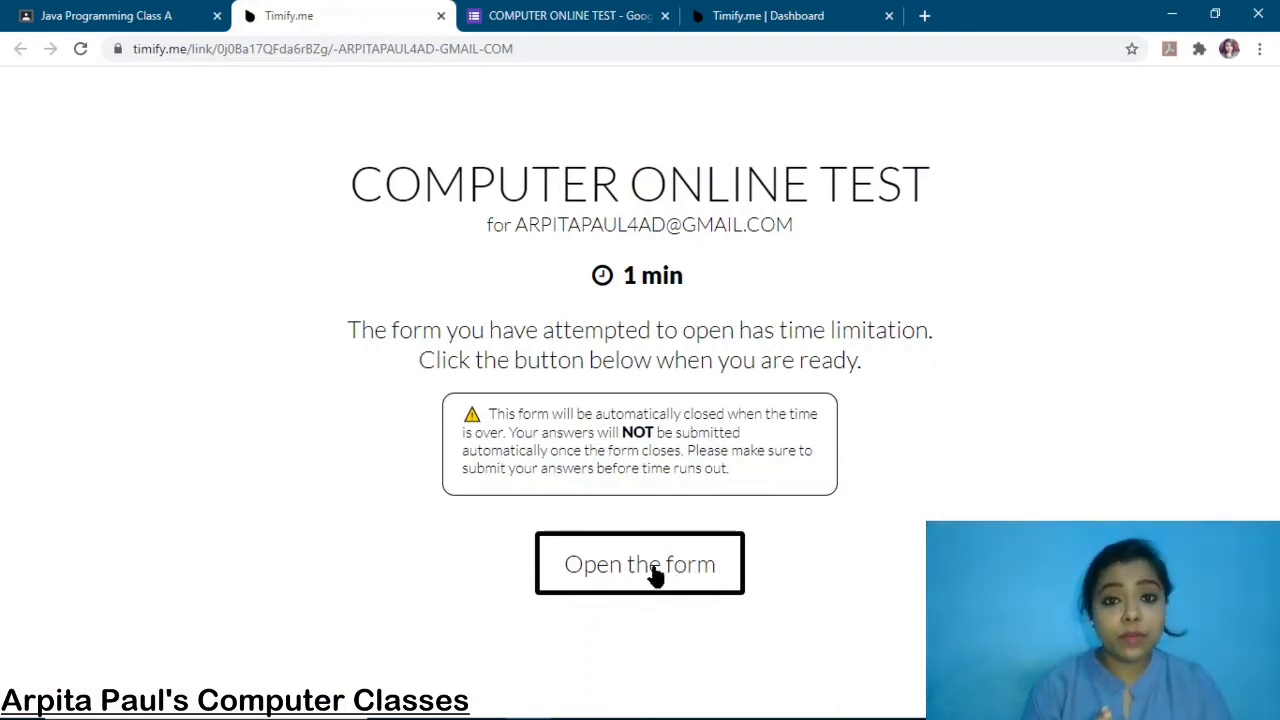
left_click(655, 565)
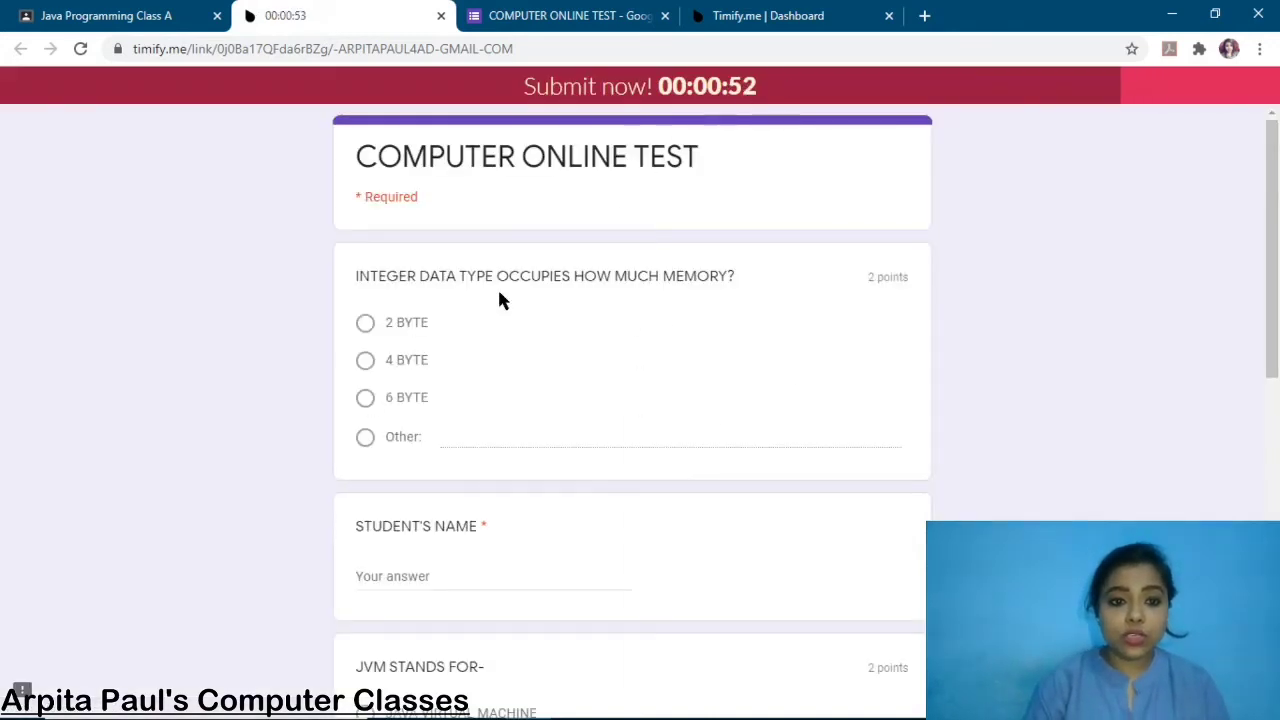
Answer 4 BYTE for memory, enter the student's name, and choose JAVA VIRTUAL MACHINE.
scroll(475, 375, "down", 1)
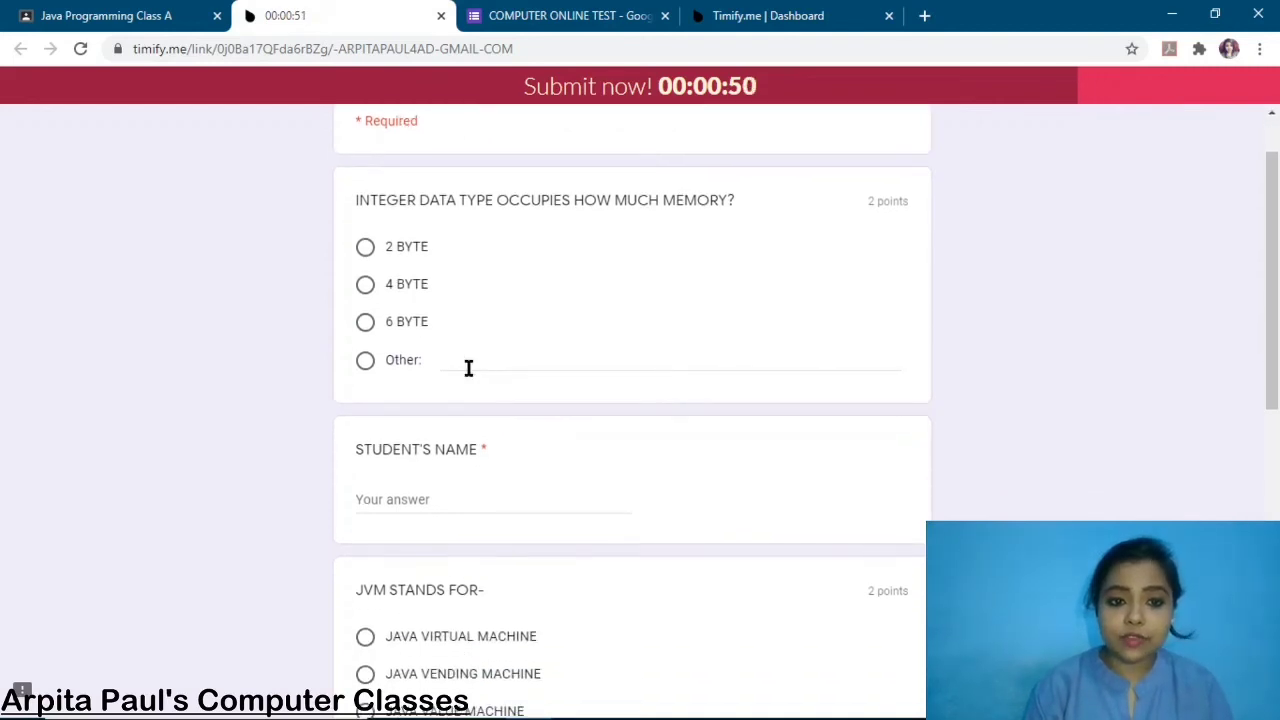
left_click(366, 287)
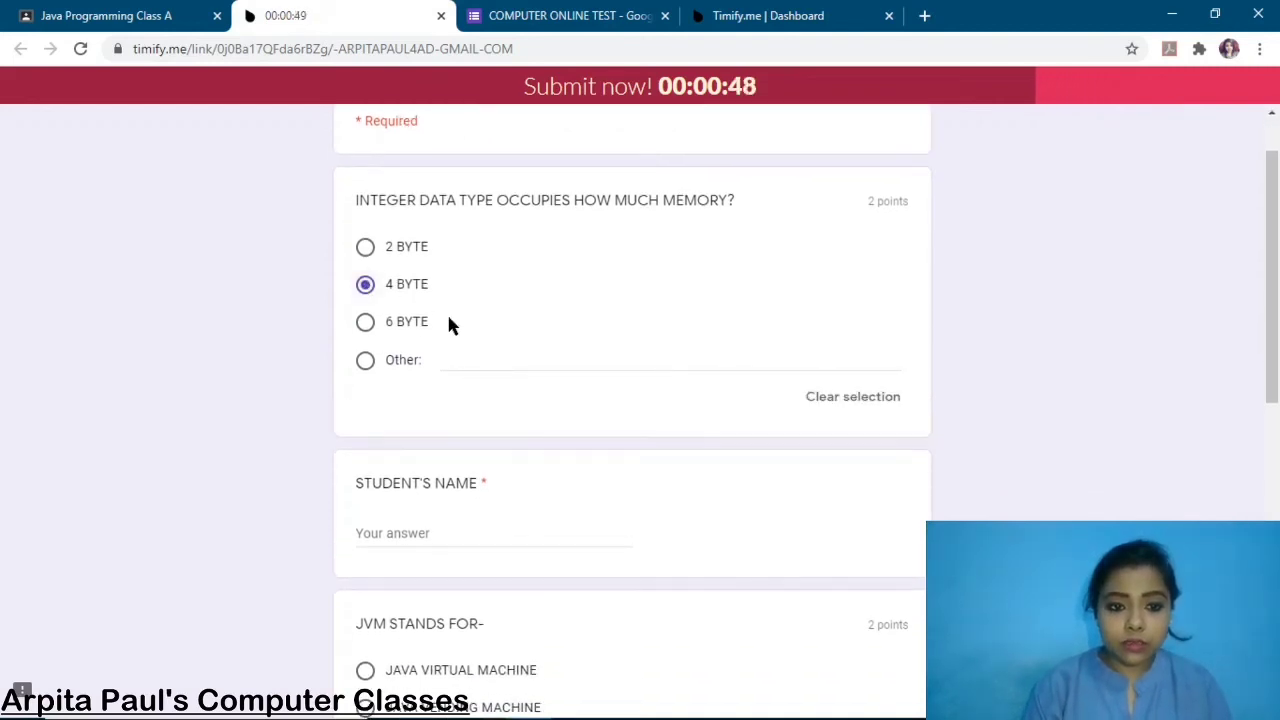
scroll(448, 323, "down", 3)
left_click(412, 329)
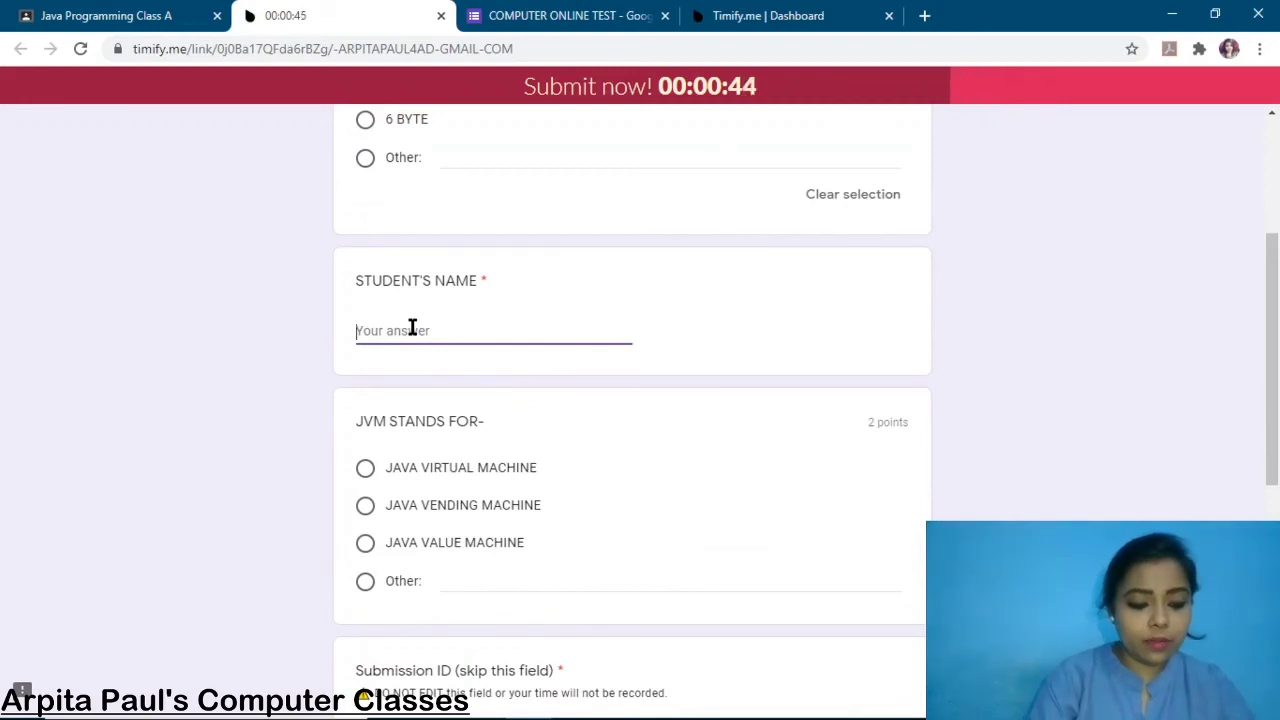
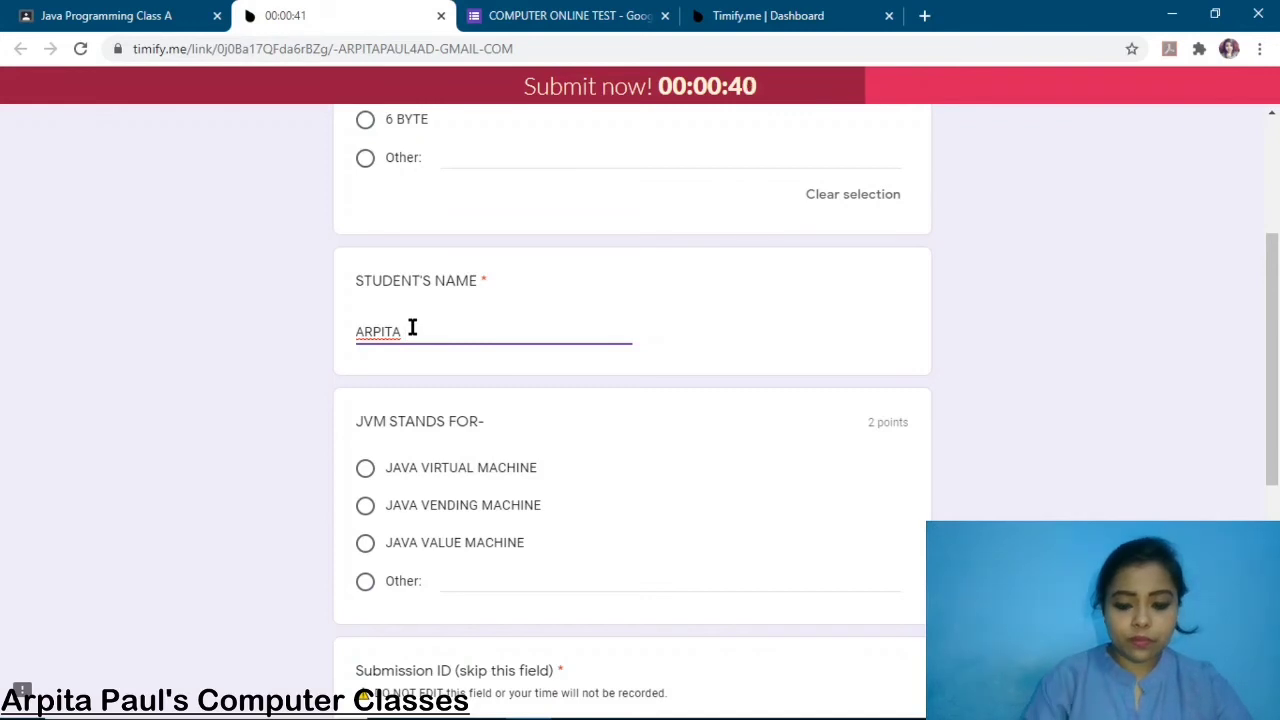
scroll(412, 328, "down", 2)
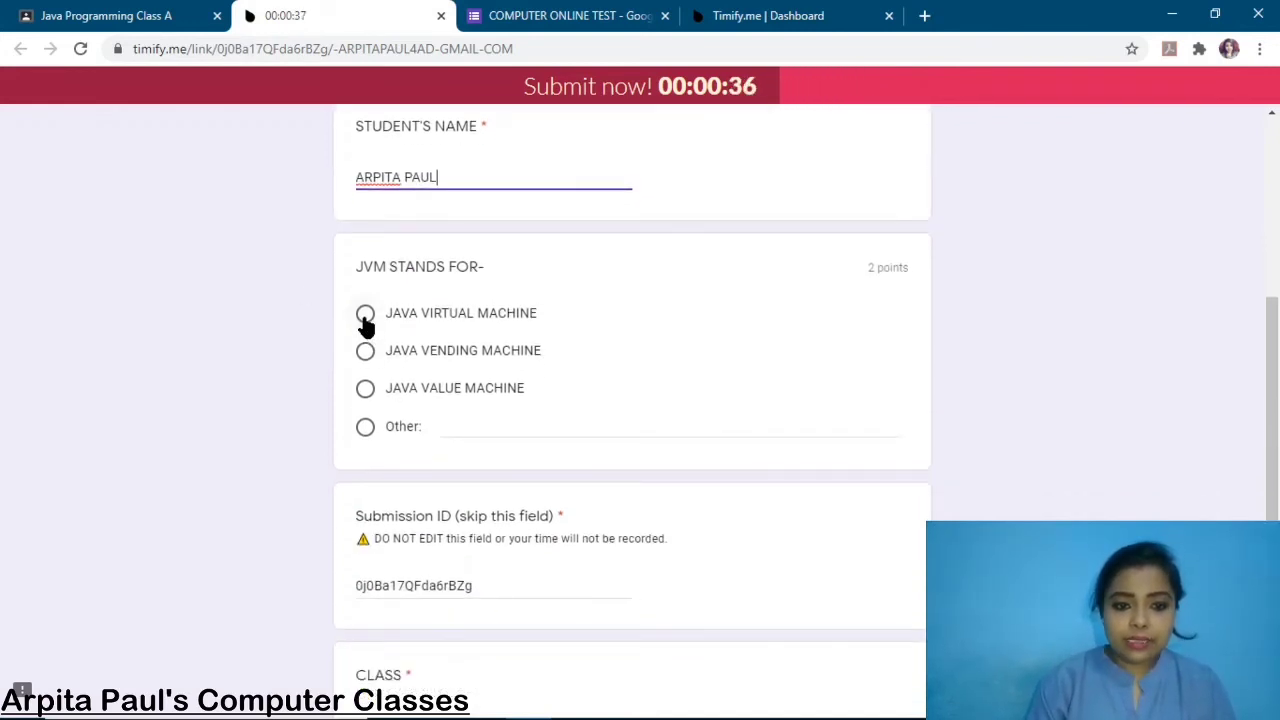
left_click(365, 316)
Fill in CLASS as VII B and ROLL NO as 03, then submit the test.
scroll(486, 366, "down", 3)
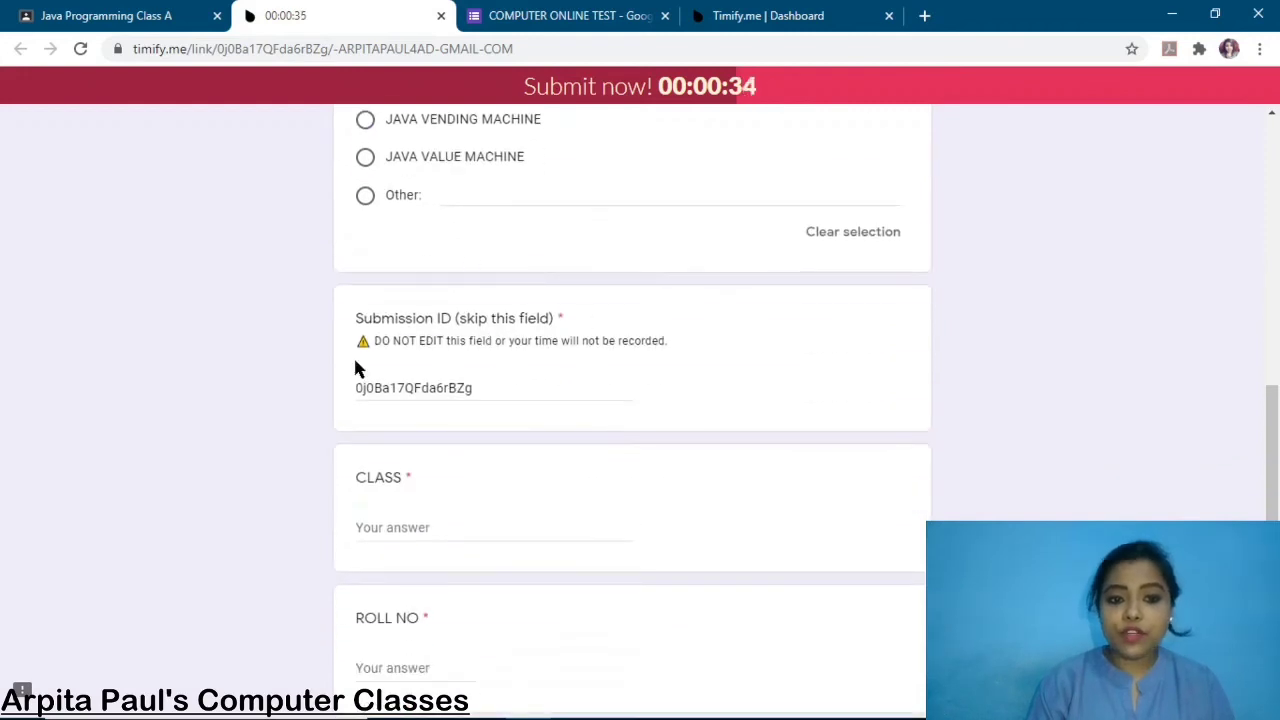
scroll(506, 490, "down", 2)
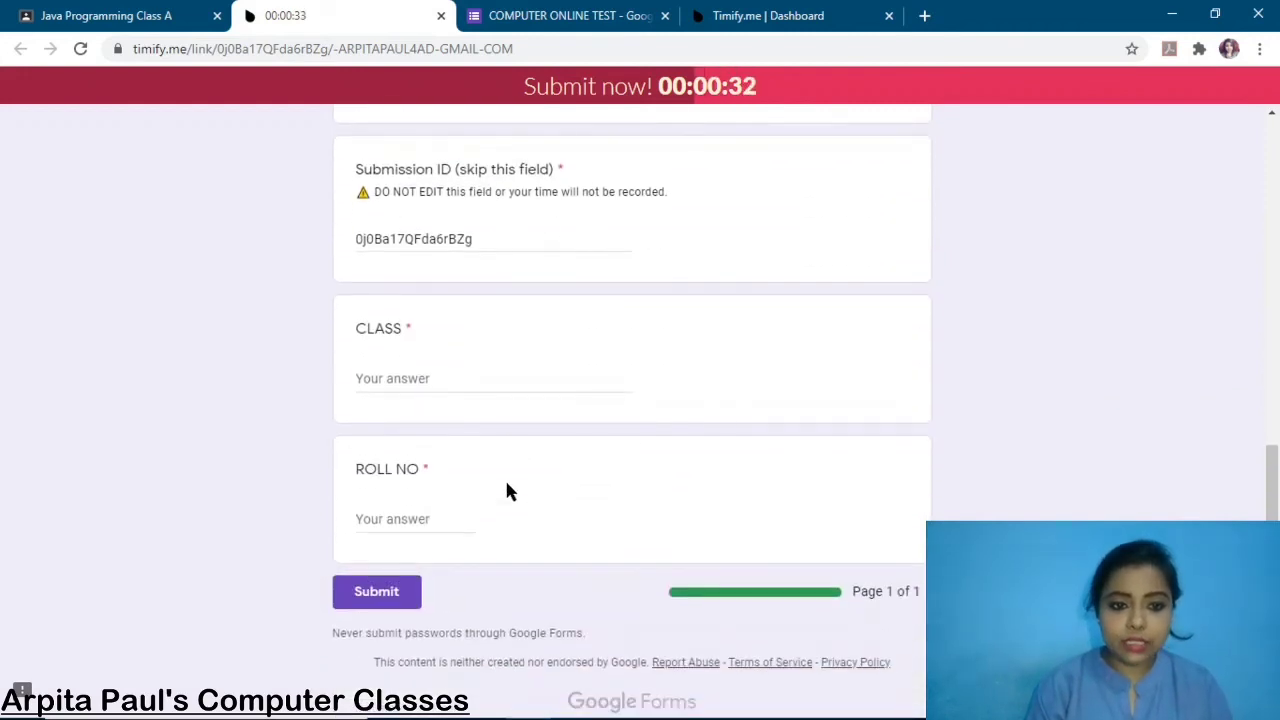
left_click(386, 380)
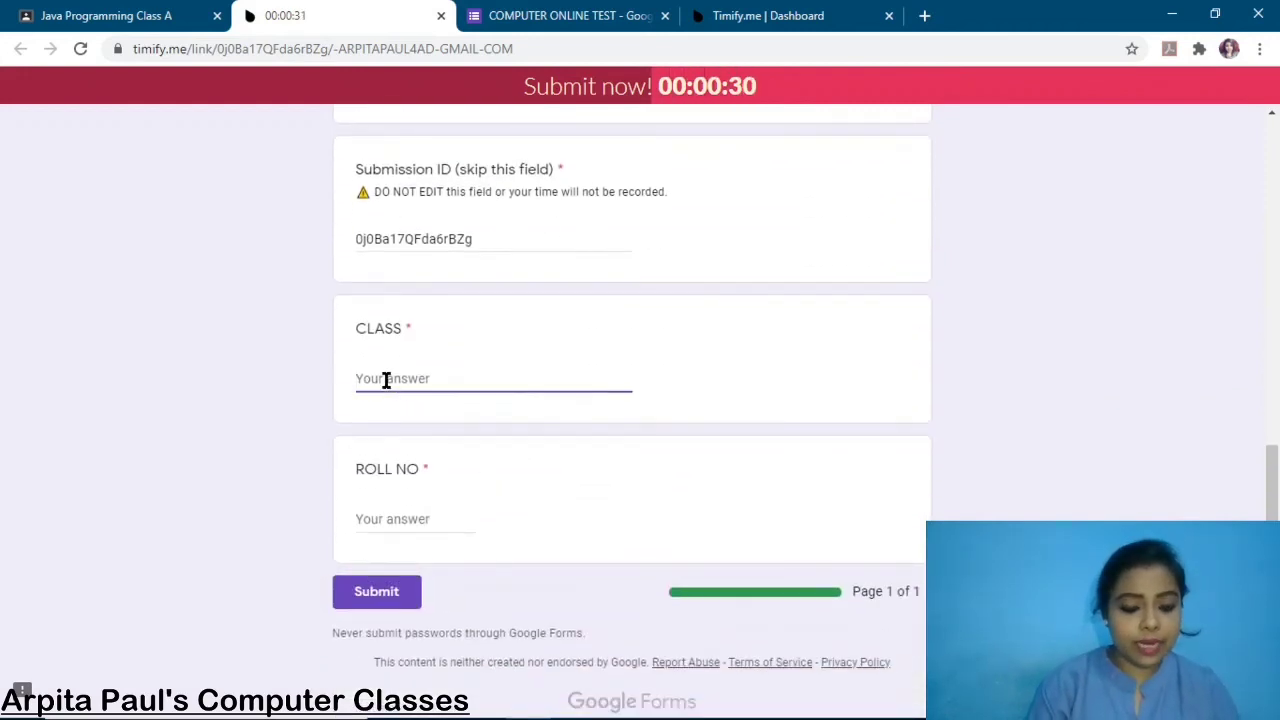
type("VII")
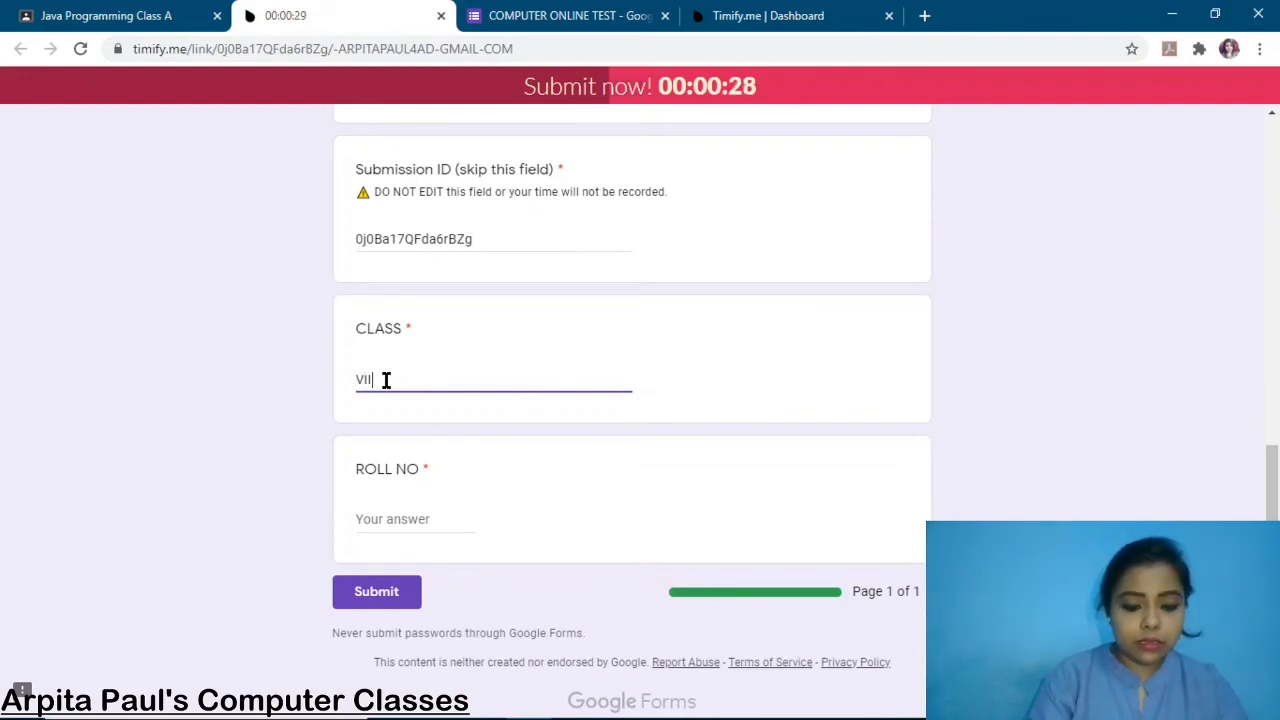
type(" B")
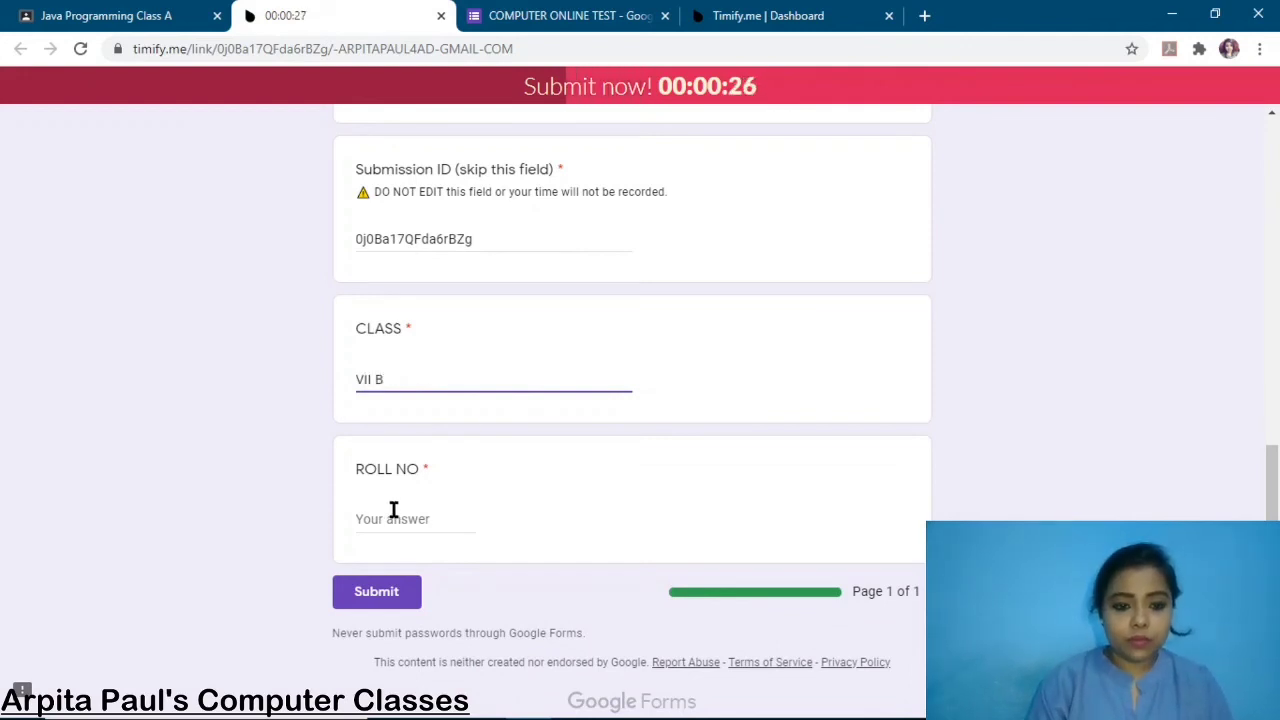
left_click(393, 510)
type("03")
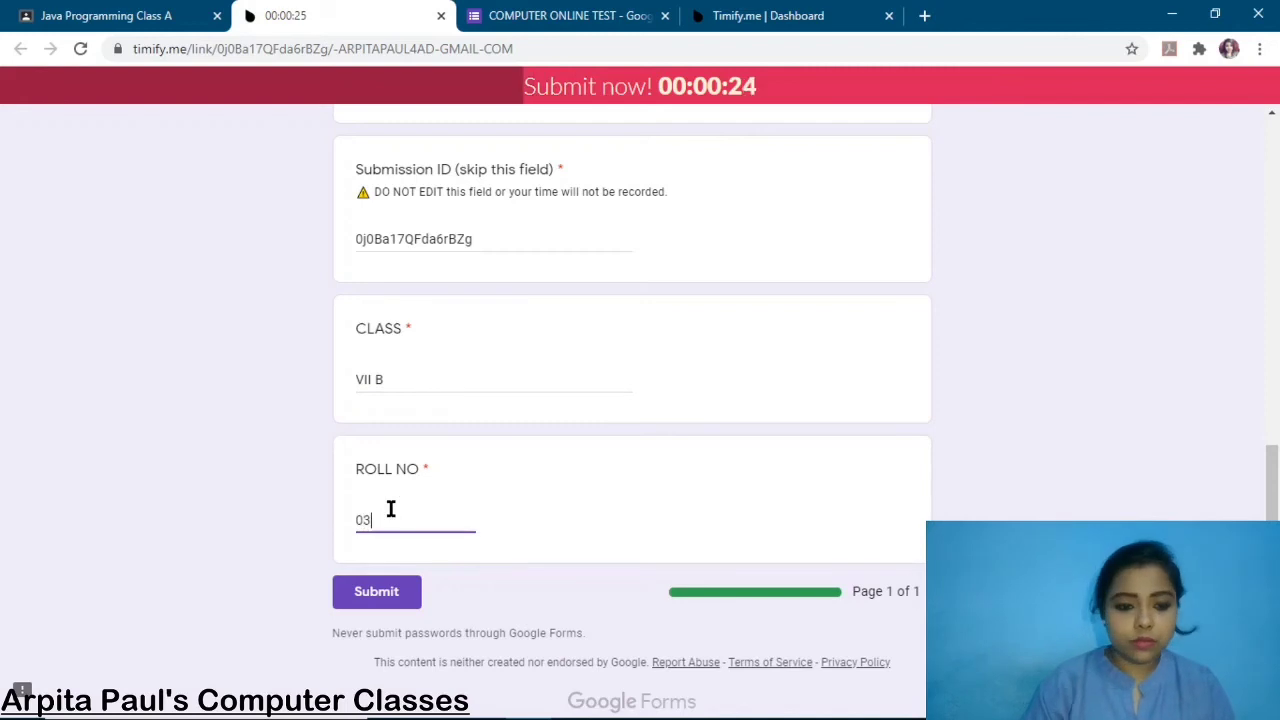
scroll(640, 410, "up", 9)
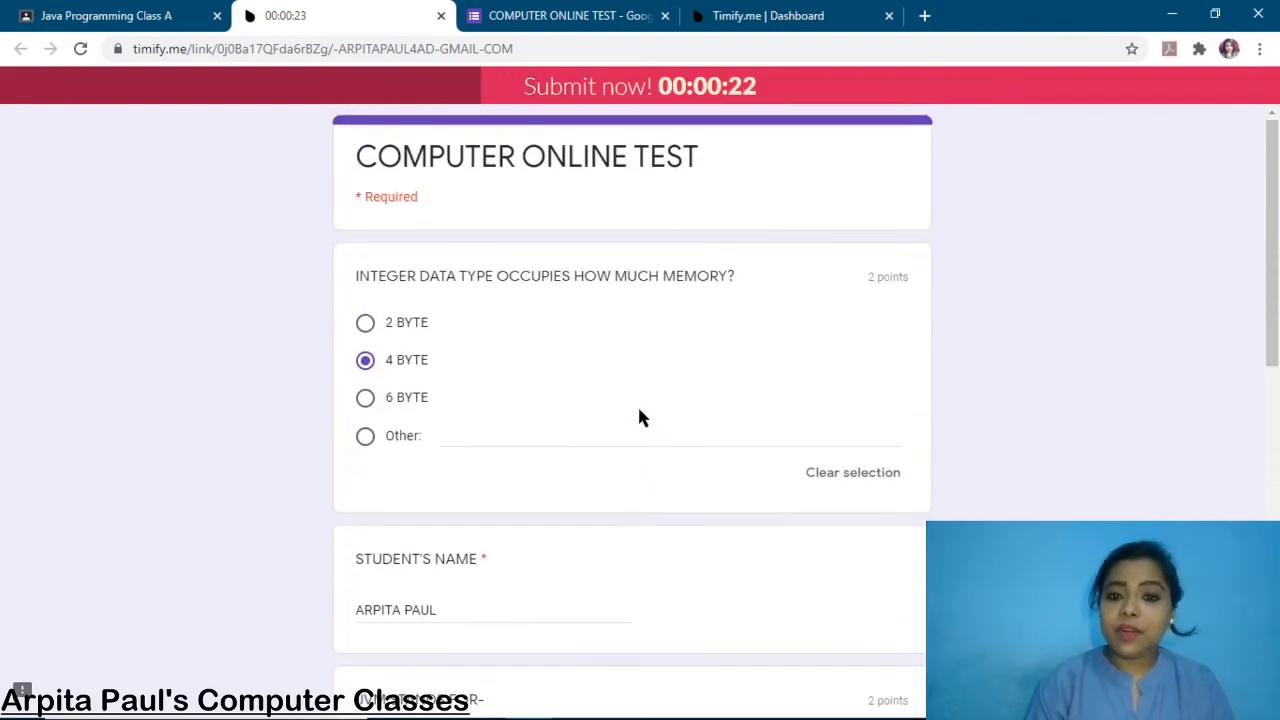
scroll(640, 418, "down", 10)
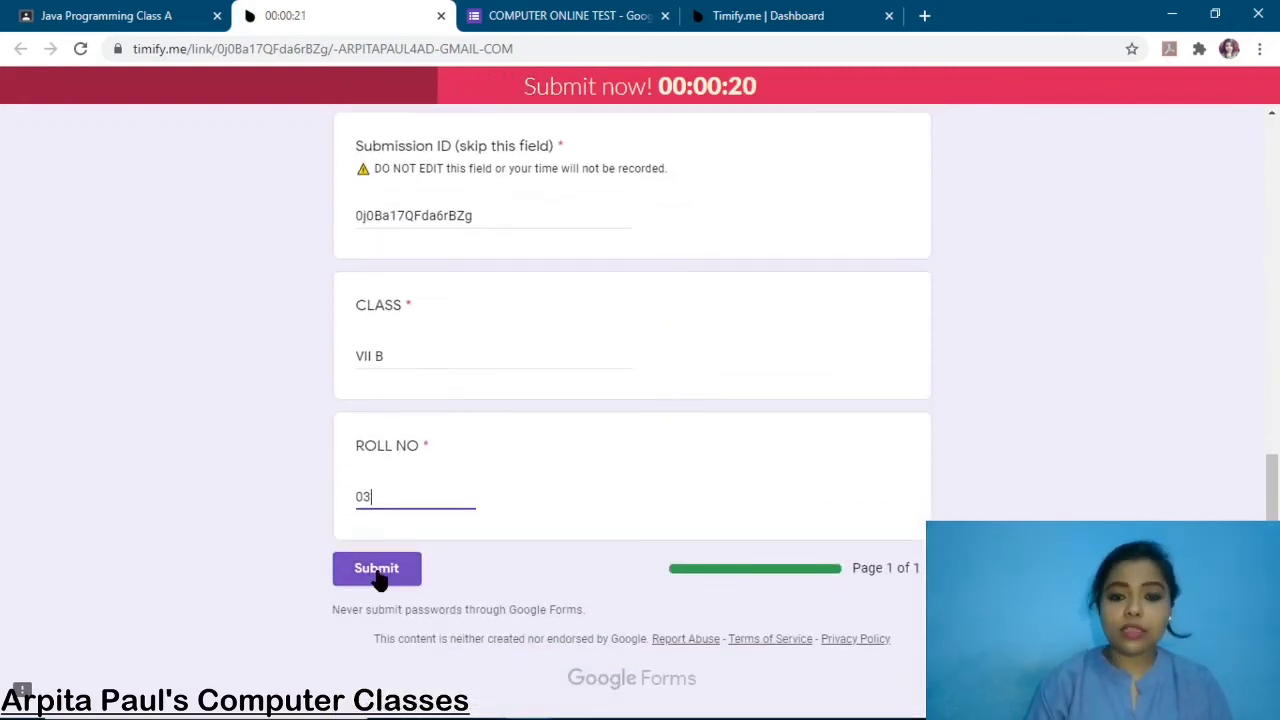
left_click(378, 570)
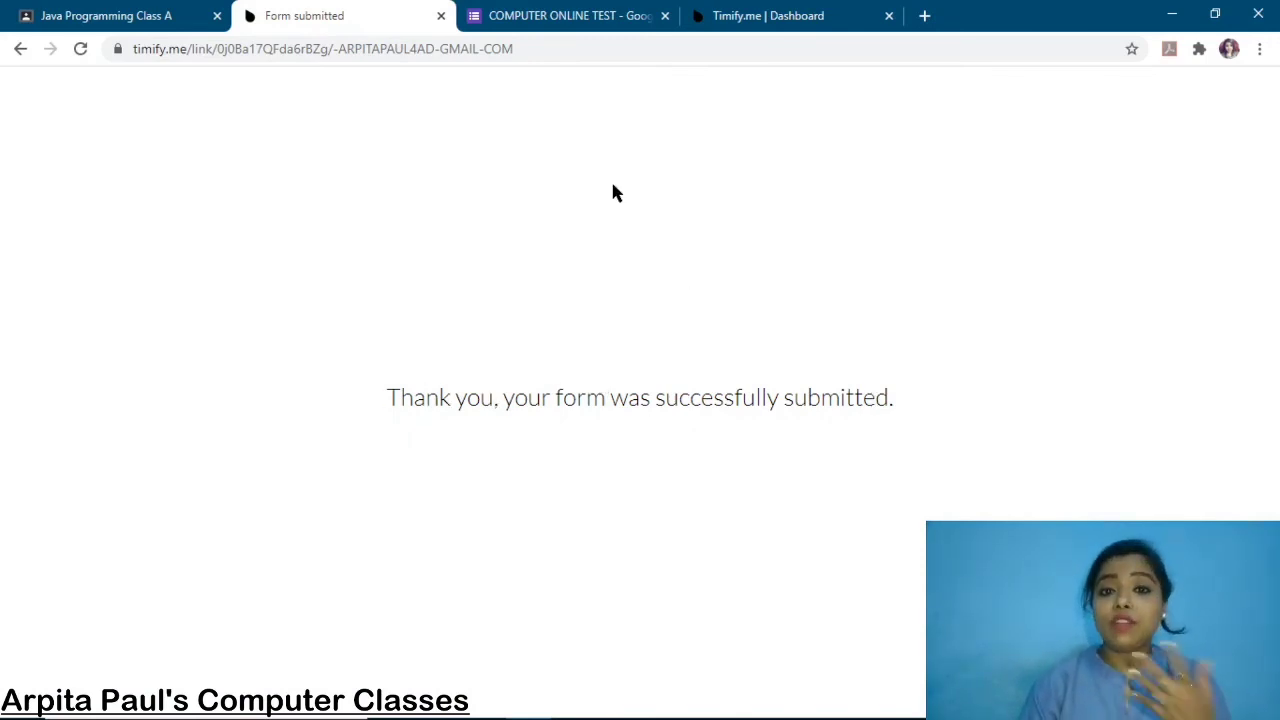
Switch back to the COMPUTER ONLINE TEST editor in Google Forms.
left_click(579, 20)
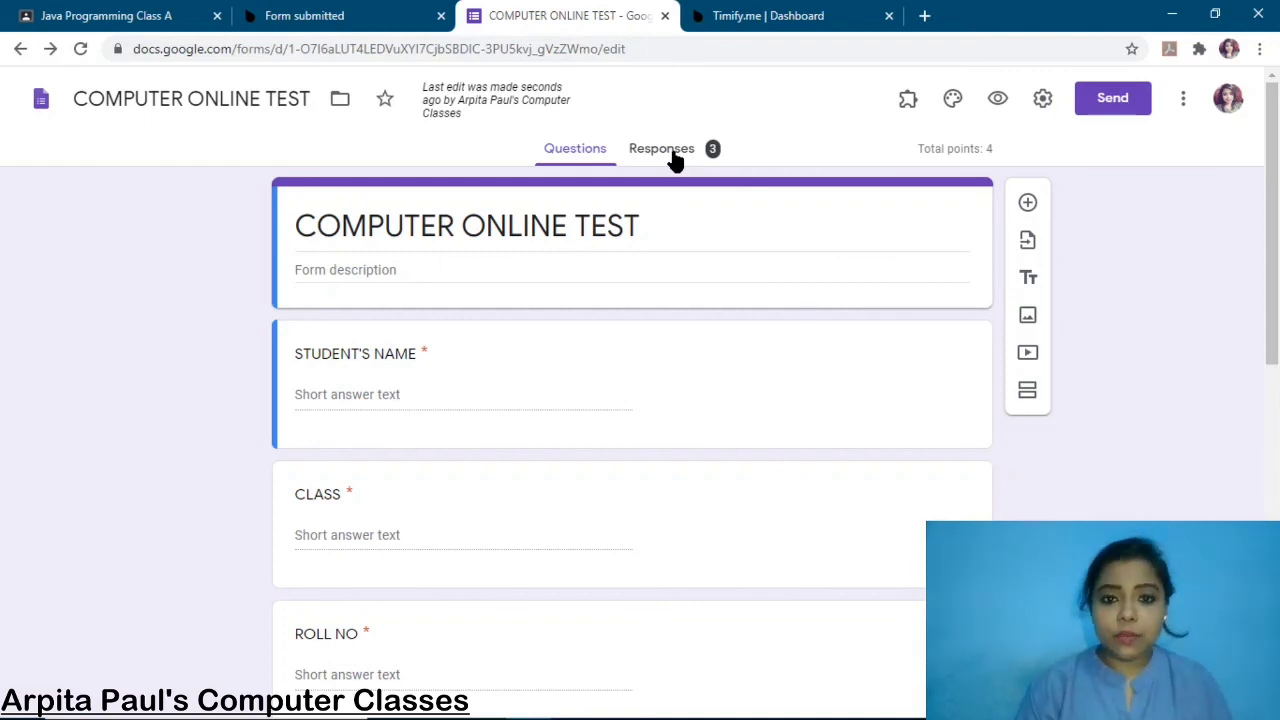
Show the test's responses in the Individual view.
left_click(676, 160)
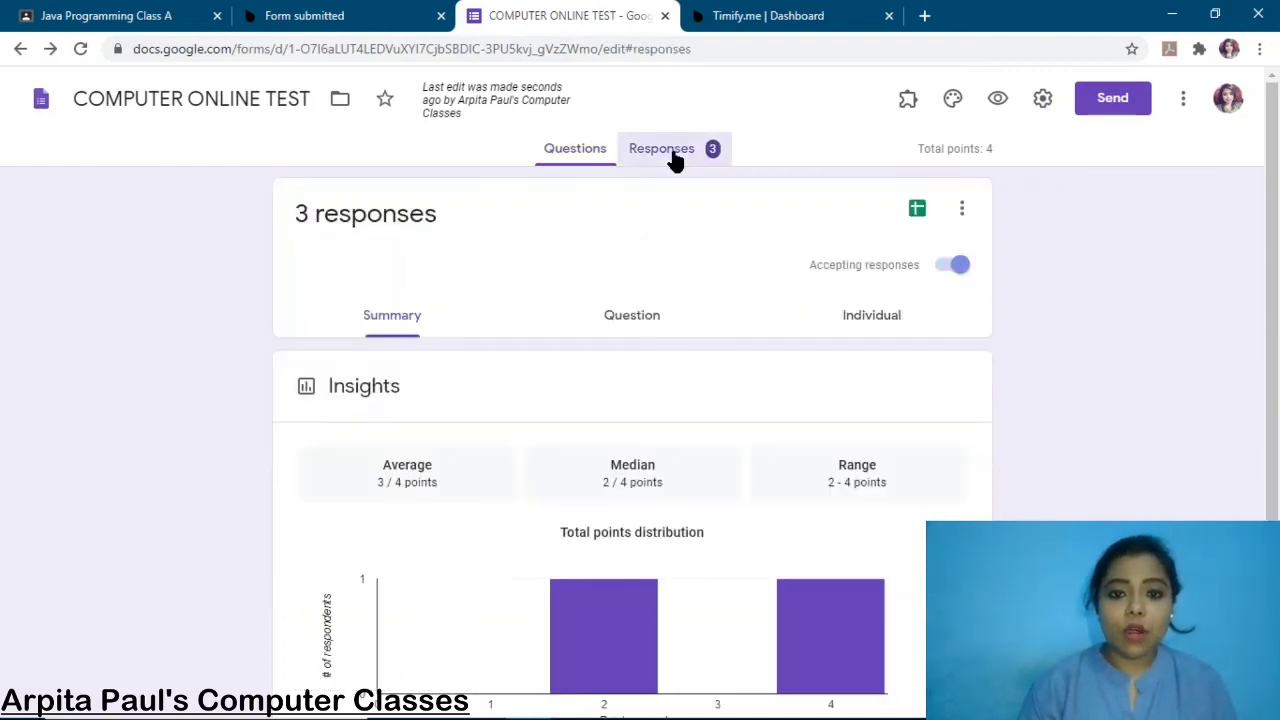
left_click(866, 322)
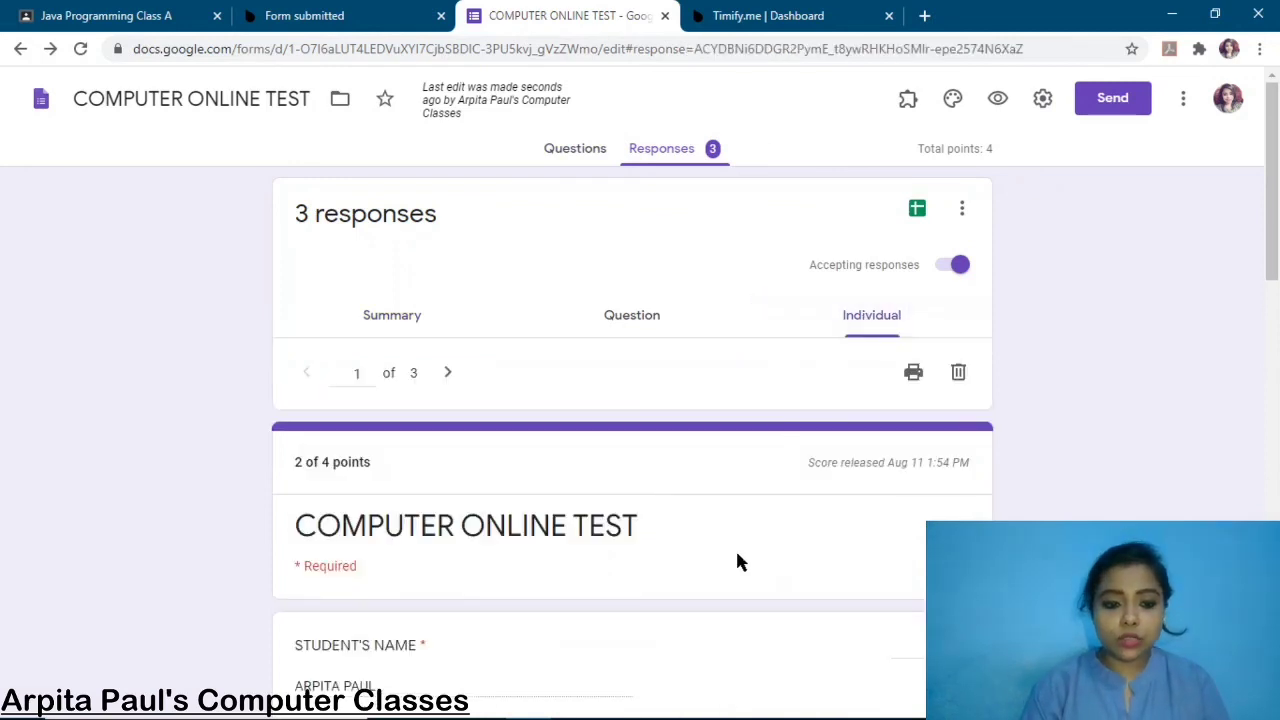
scroll(740, 562, "down", 3)
scroll(736, 400, "up", 4)
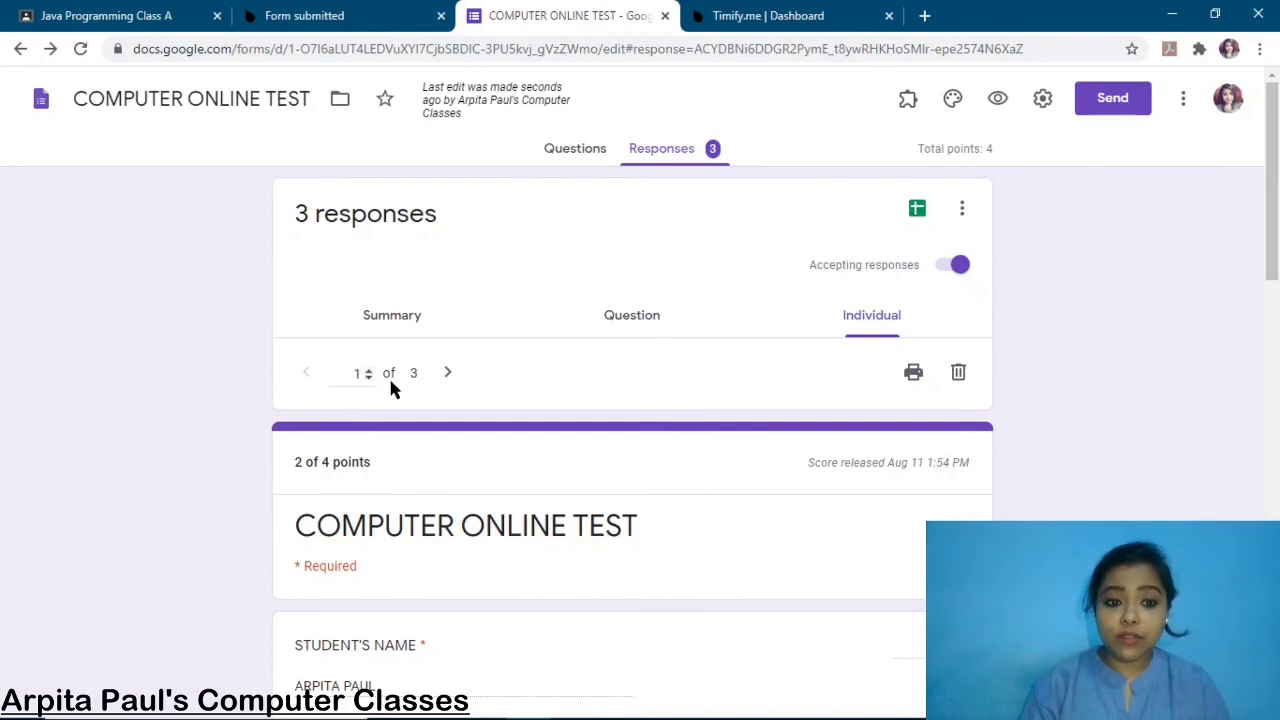
scroll(482, 488, "down", 6)
scroll(482, 488, "up", 6)
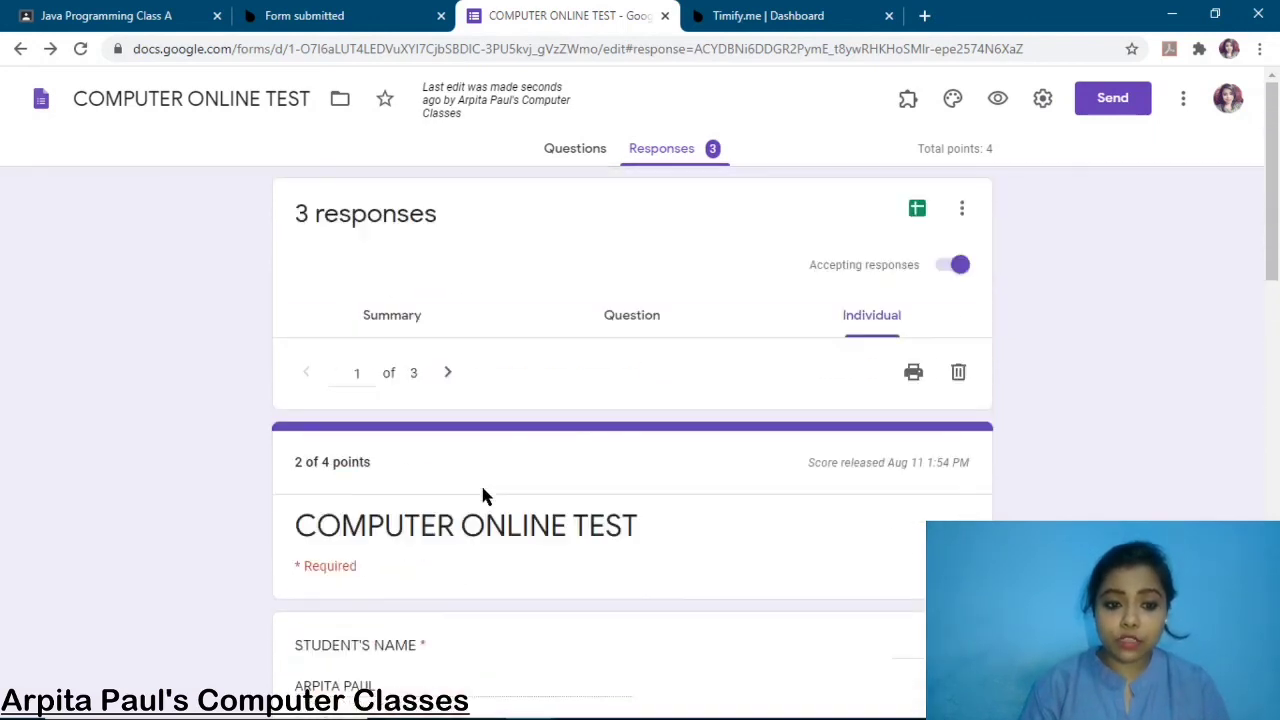
Advance to response 3 of 3 and review its 4/4 answers.
left_click(447, 372)
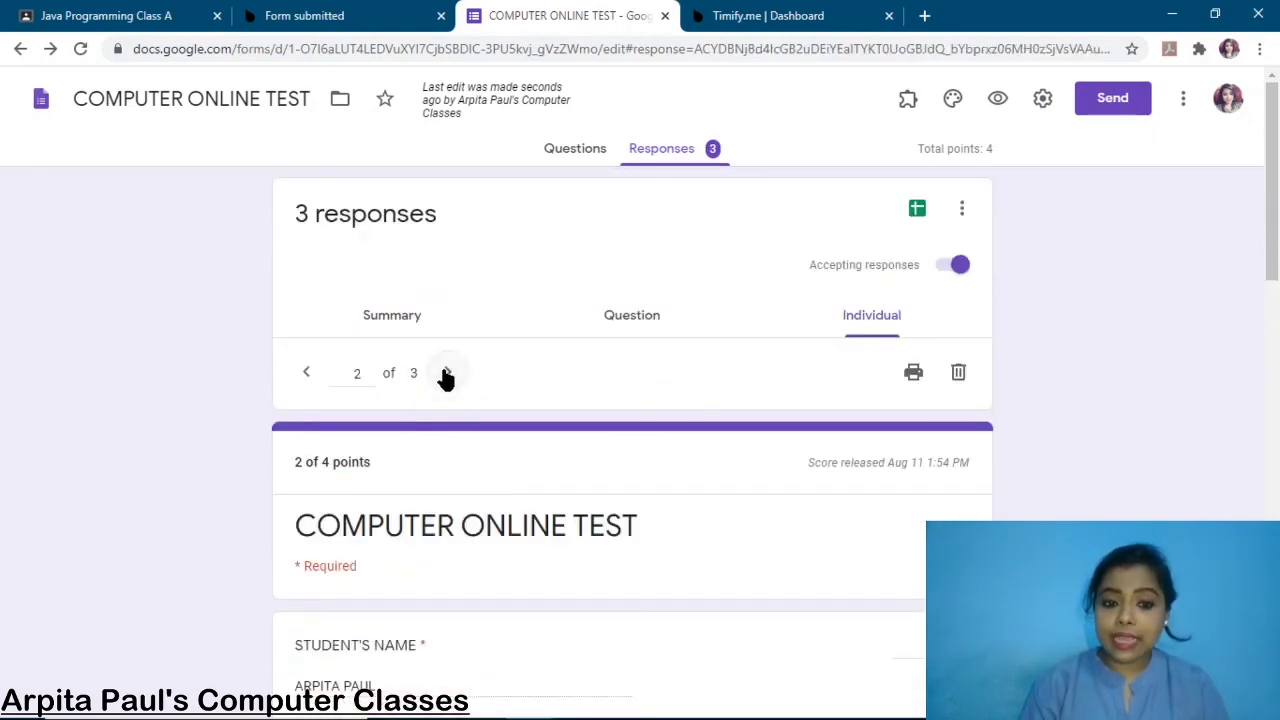
left_click(447, 373)
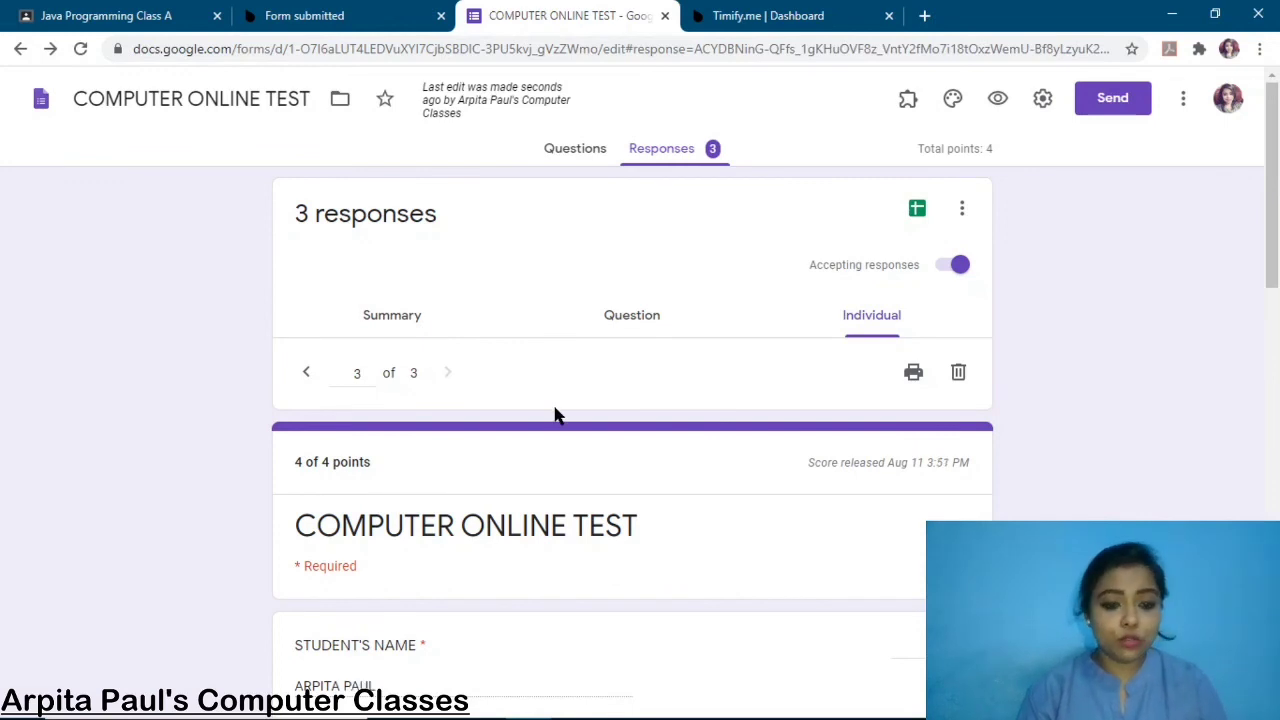
scroll(554, 414, "down", 2)
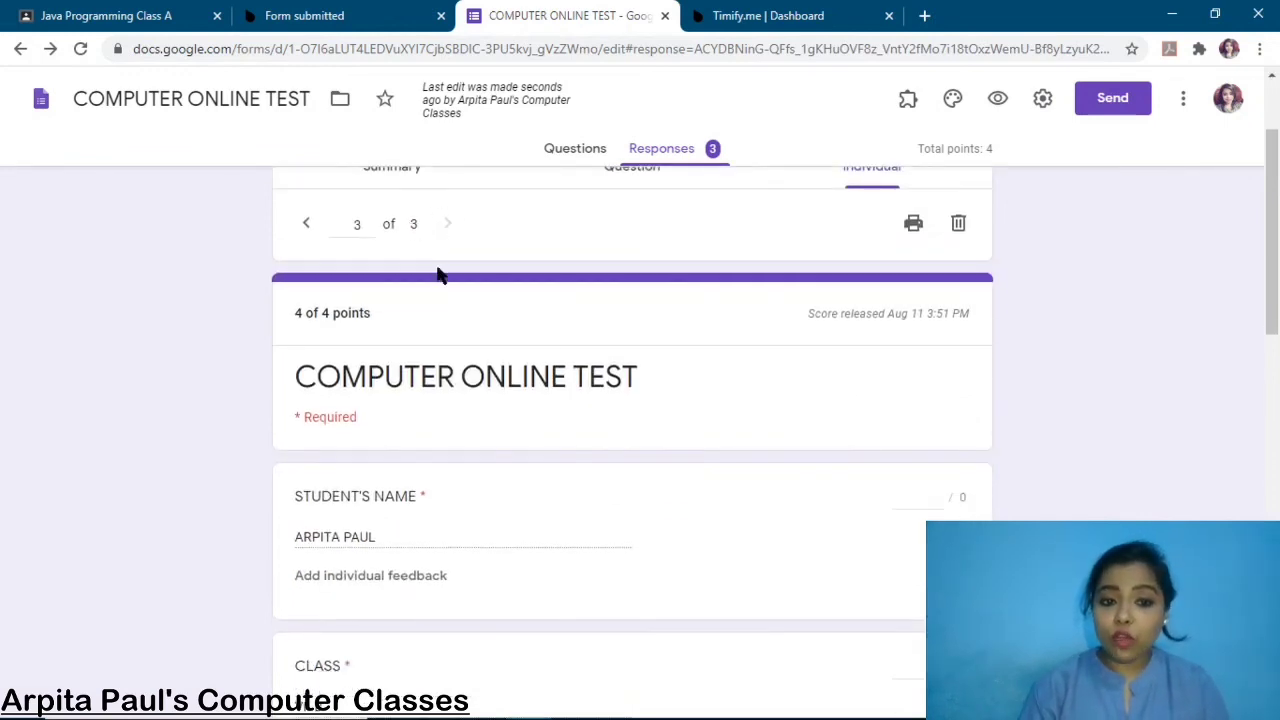
scroll(566, 360, "down", 3)
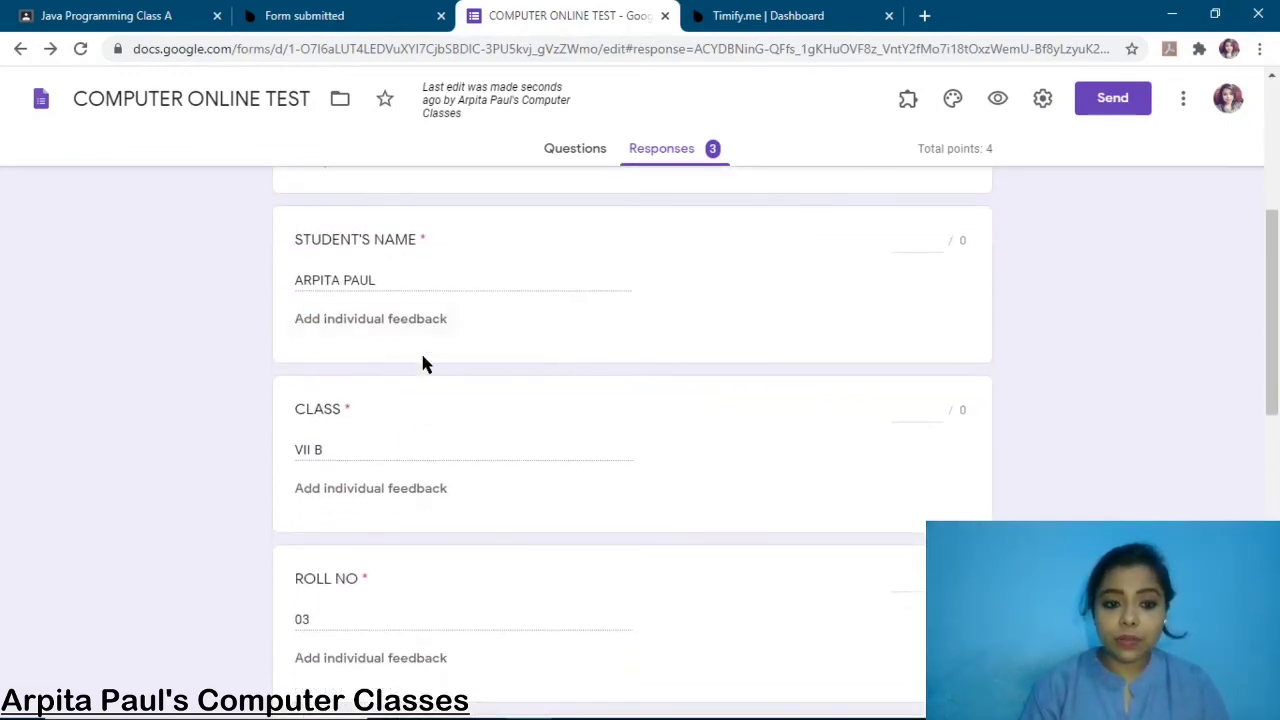
scroll(462, 379, "down", 2)
scroll(345, 515, "down", 2)
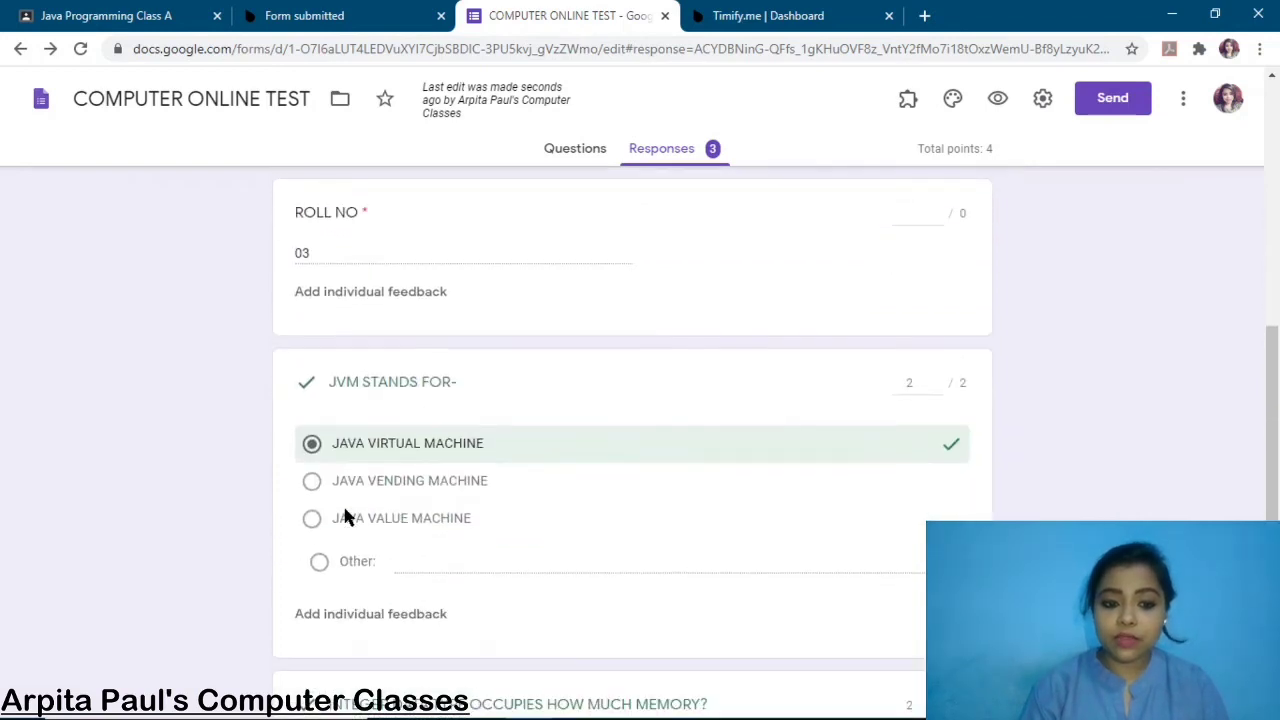
scroll(486, 460, "down", 3)
scroll(484, 458, "down", 3)
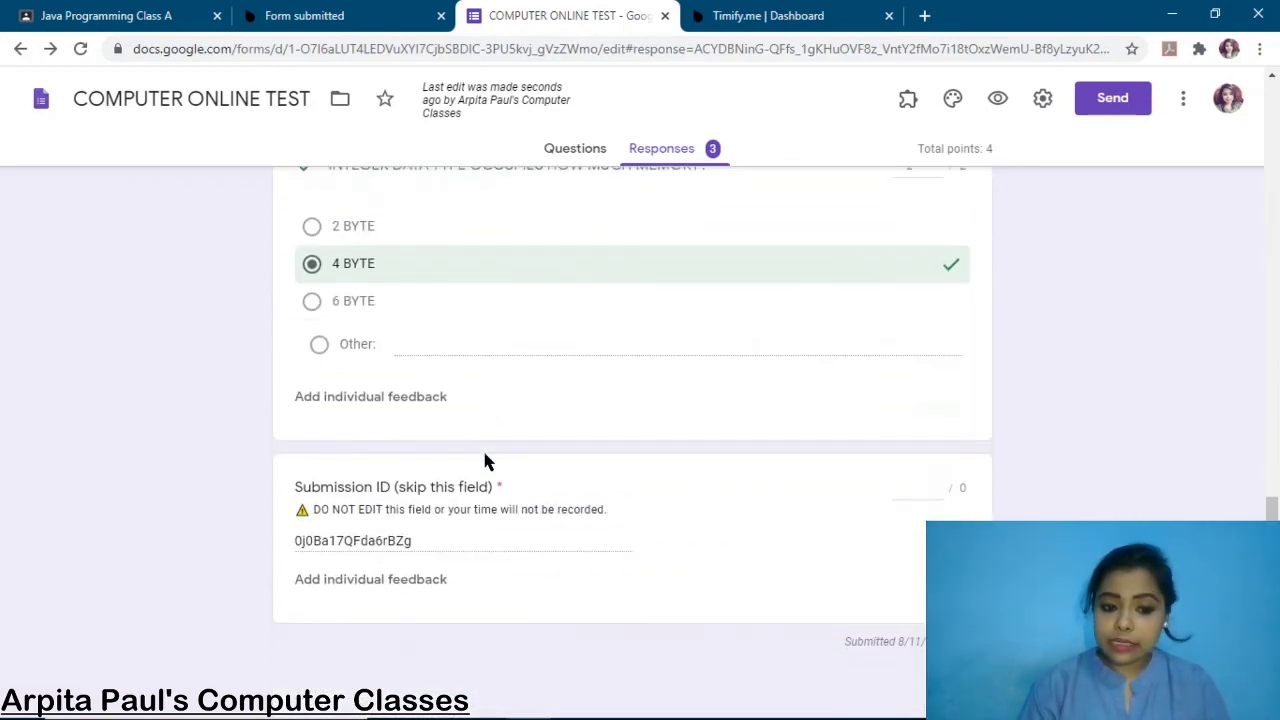
scroll(484, 458, "up", 10)
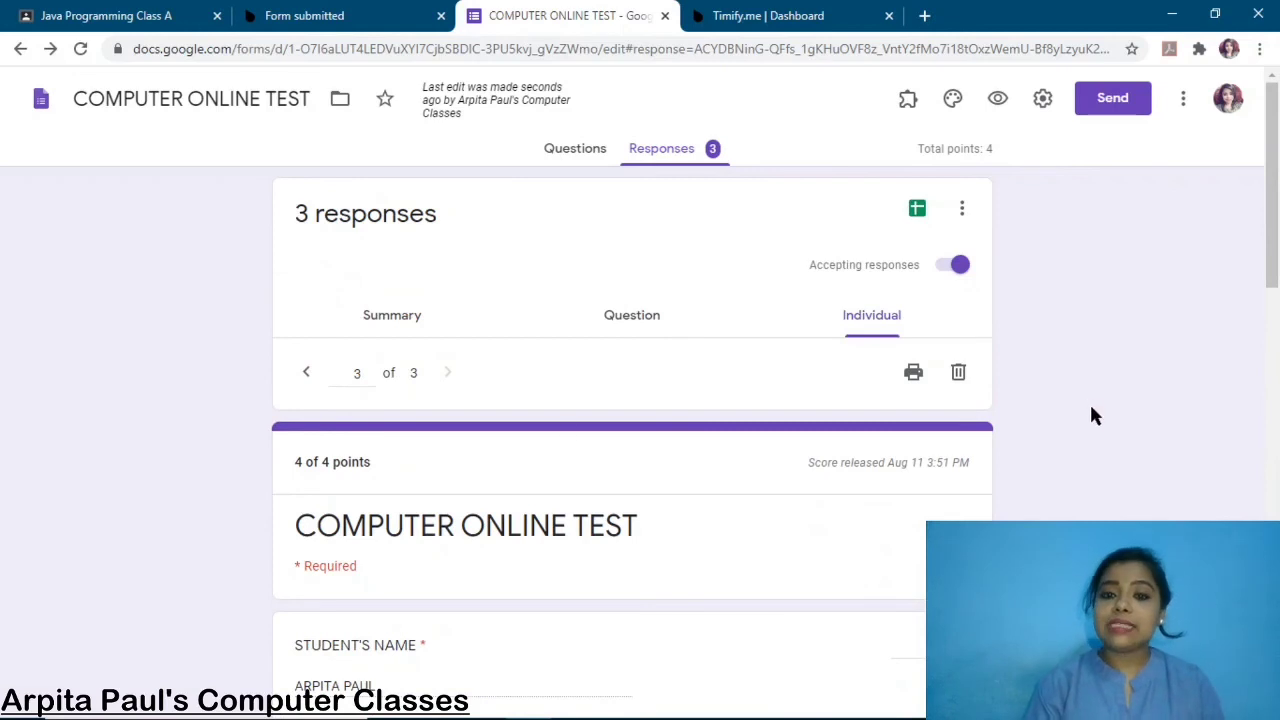